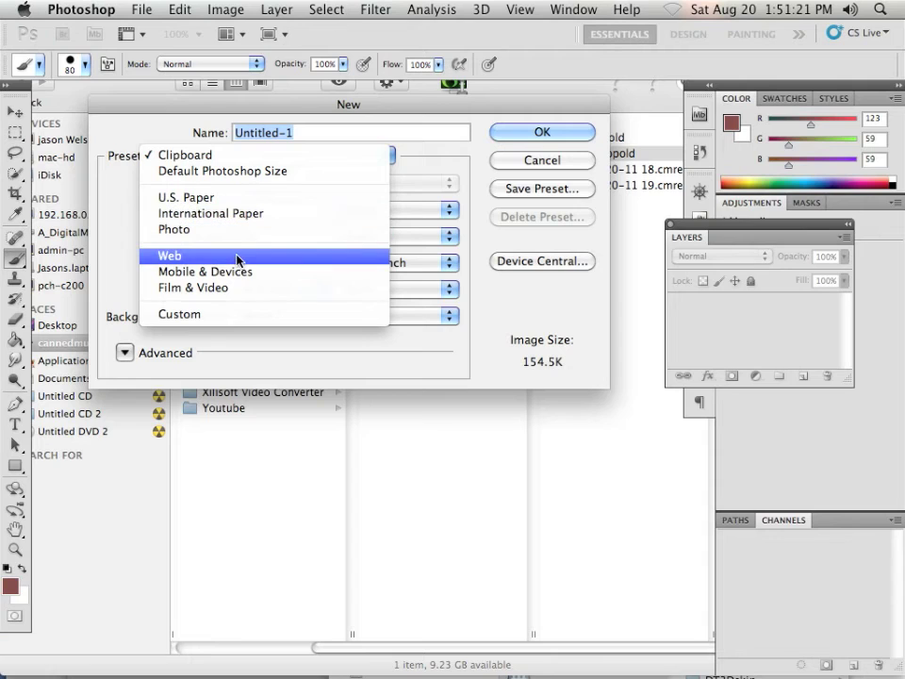
Create a 640 x 480 pixel document from the Web preset with a white background and select the Brush tool.
{"action": "left_click", "coordinate": [239, 259]}
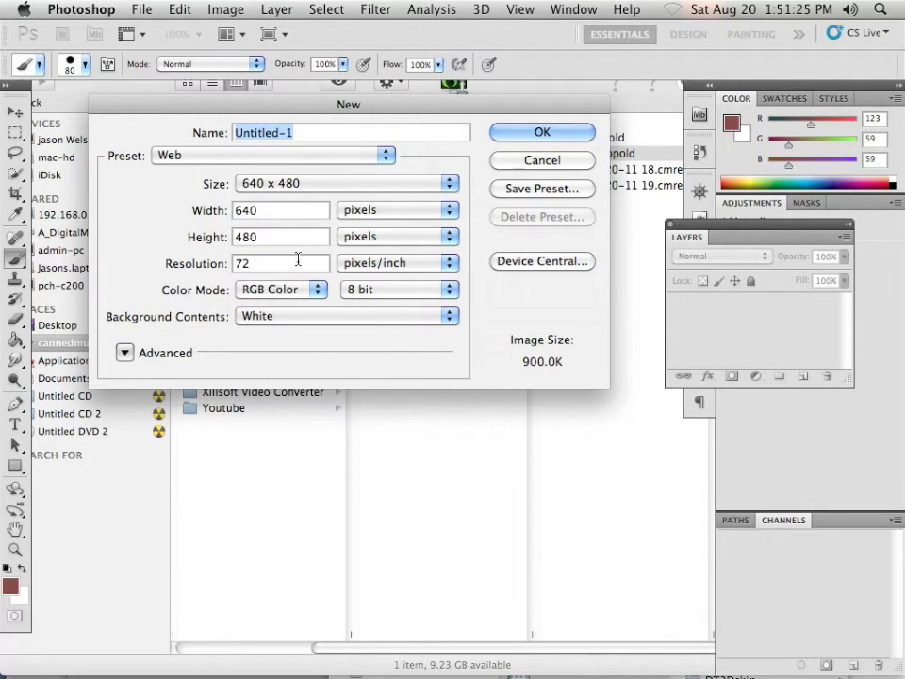
{"action": "left_click", "coordinate": [543, 133]}
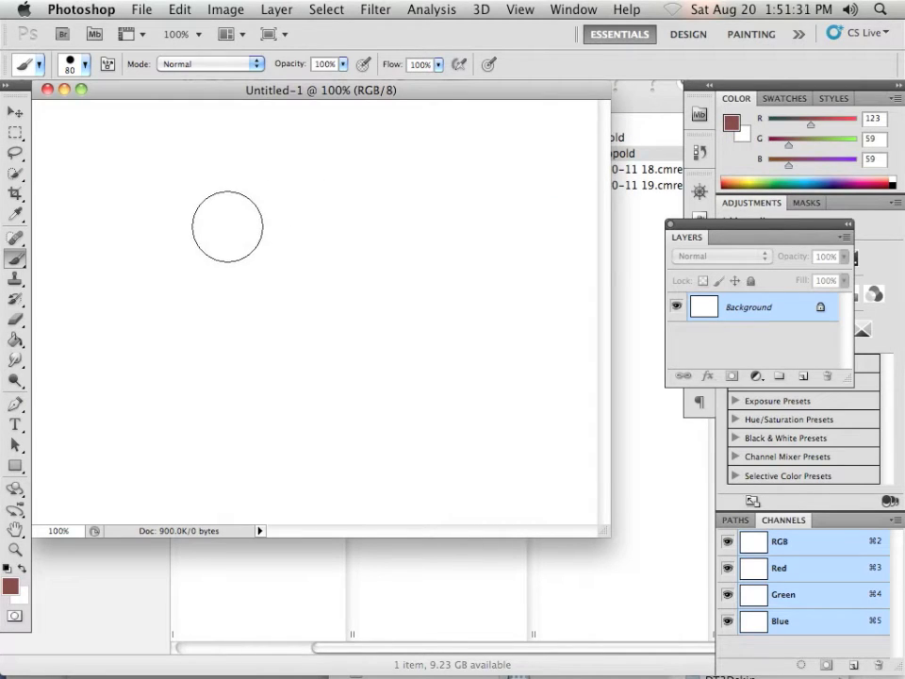
{"action": "left_click", "coordinate": [17, 262]}
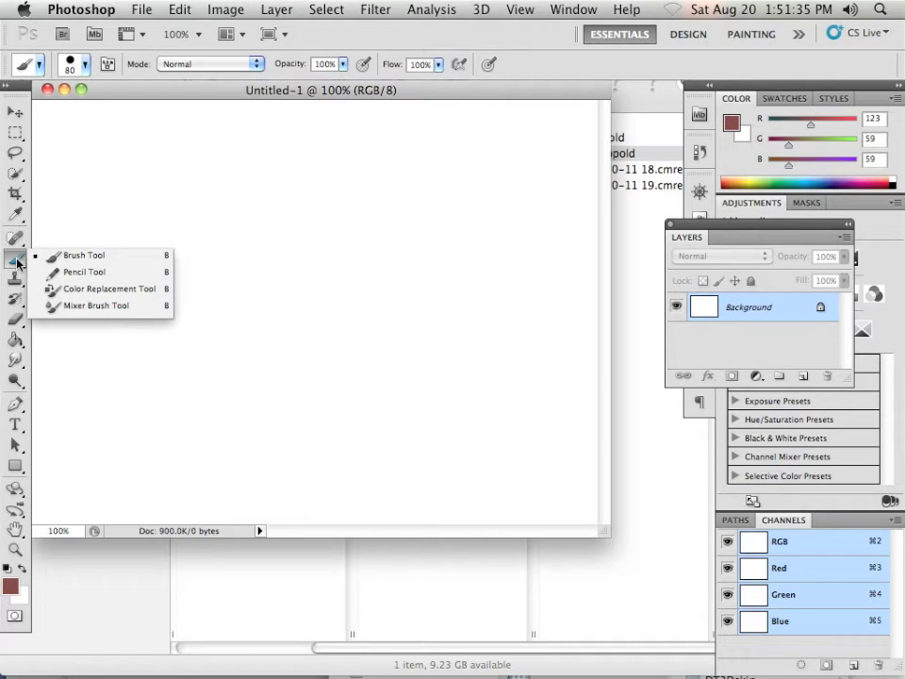
{"action": "left_click", "coordinate": [68, 260]}
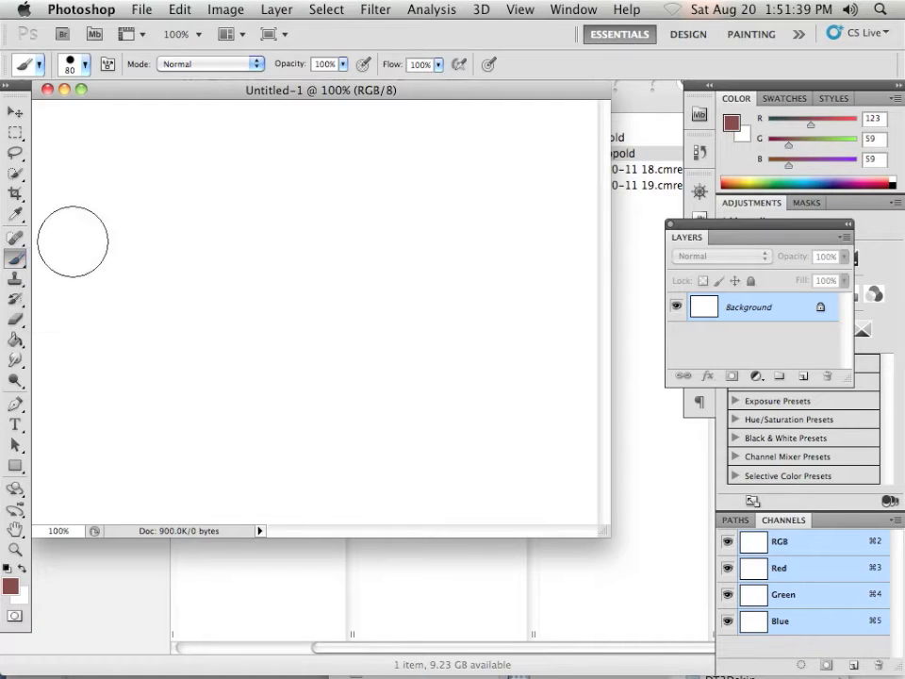
Reset the brush library, replacing the current brushes with the default set.
{"action": "left_click", "coordinate": [86, 68]}
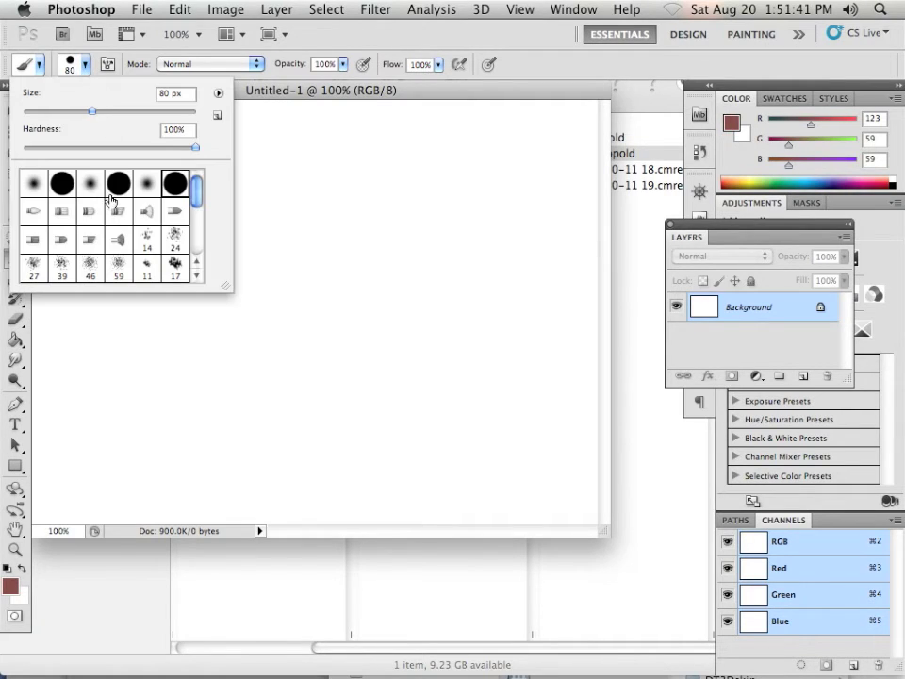
{"action": "left_click", "coordinate": [218, 95]}
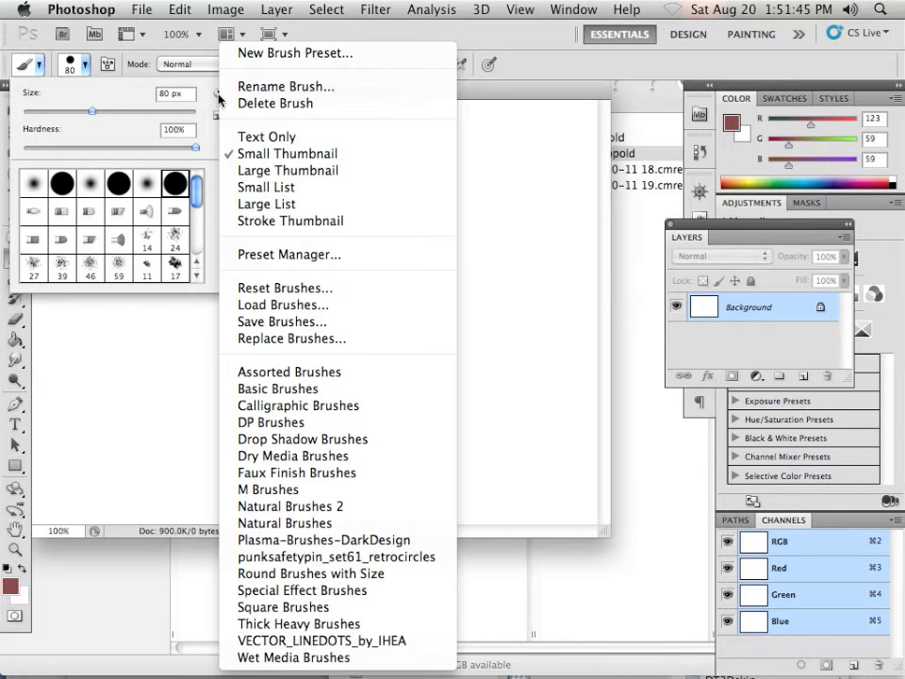
{"action": "left_click", "coordinate": [216, 97]}
{"action": "left_click", "coordinate": [216, 96]}
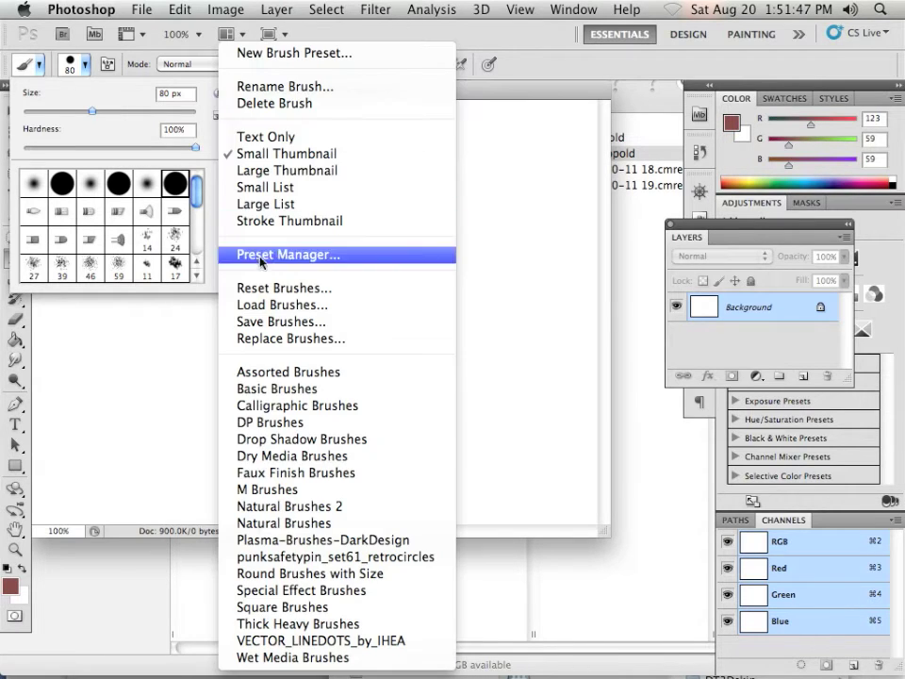
{"action": "left_click", "coordinate": [269, 287]}
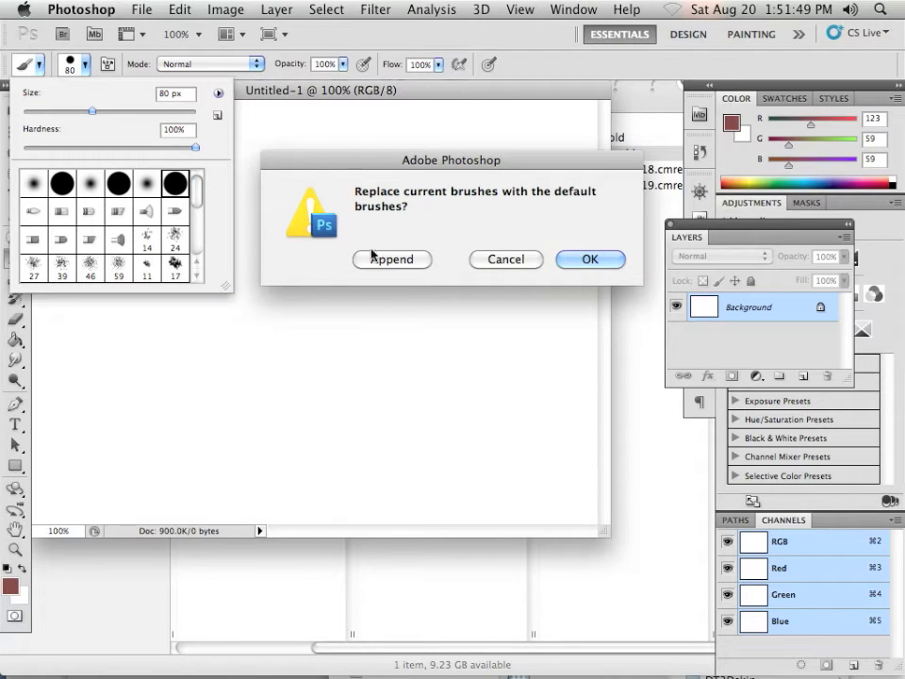
{"action": "left_click", "coordinate": [581, 259]}
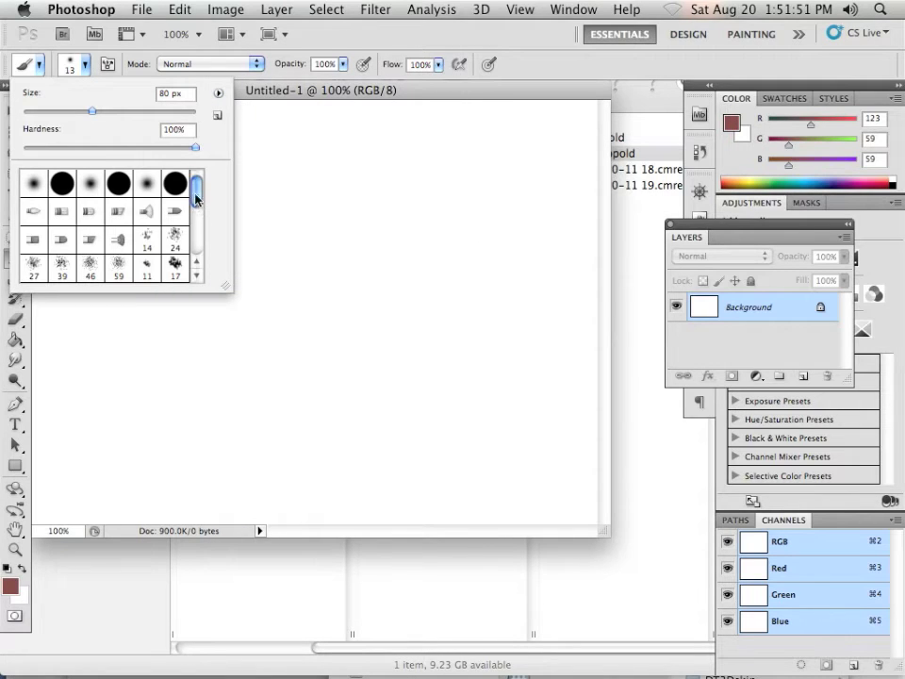
{"action": "mouse_move", "coordinate": [196, 198]}
{"action": "left_mouse_down"}
{"action": "mouse_move", "coordinate": [200, 242]}
{"action": "mouse_move", "coordinate": [199, 192]}
{"action": "left_mouse_up"}
Set the foreground color to the dark red 7e2c2c.
{"action": "left_click", "coordinate": [10, 586]}
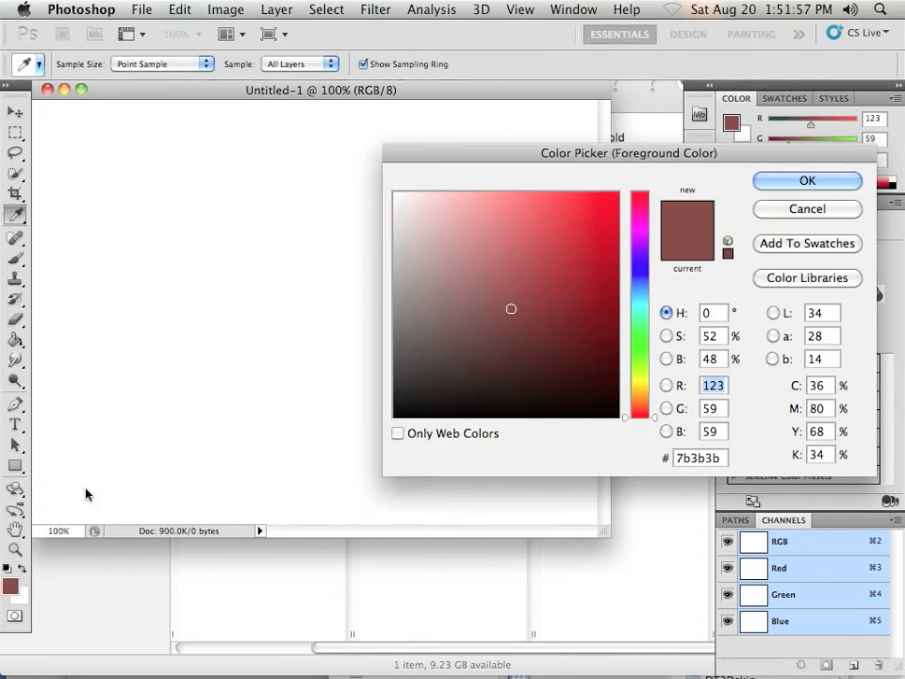
{"action": "left_click", "coordinate": [494, 322]}
{"action": "left_click", "coordinate": [546, 284]}
{"action": "left_click", "coordinate": [540, 306]}
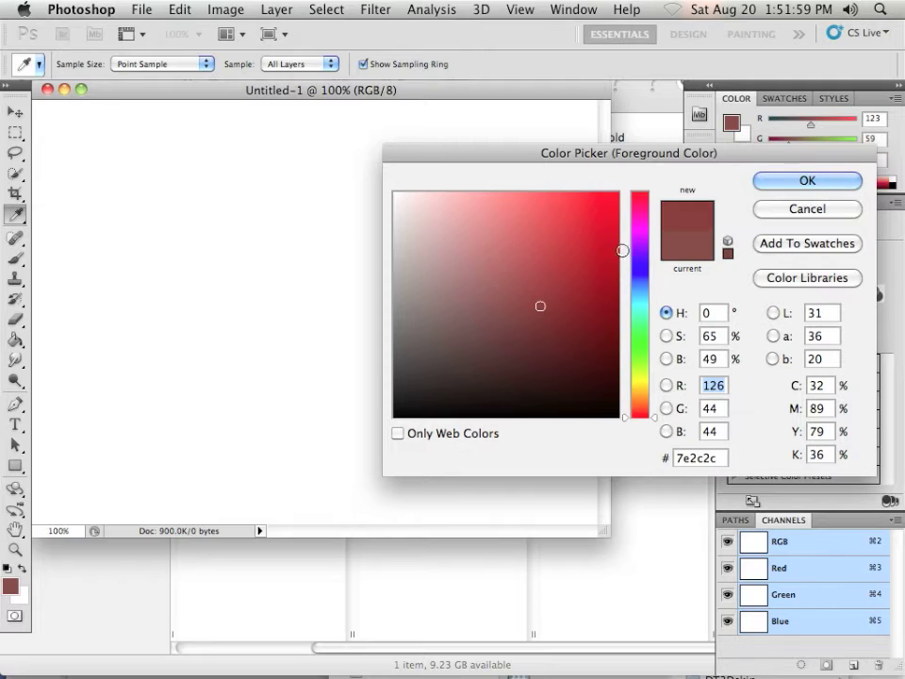
{"action": "left_click", "coordinate": [764, 178]}
Choose the 80 px round brush at 100% hardness and paint a steep diagonal stroke on the right half of the canvas.
{"action": "left_click", "coordinate": [70, 64]}
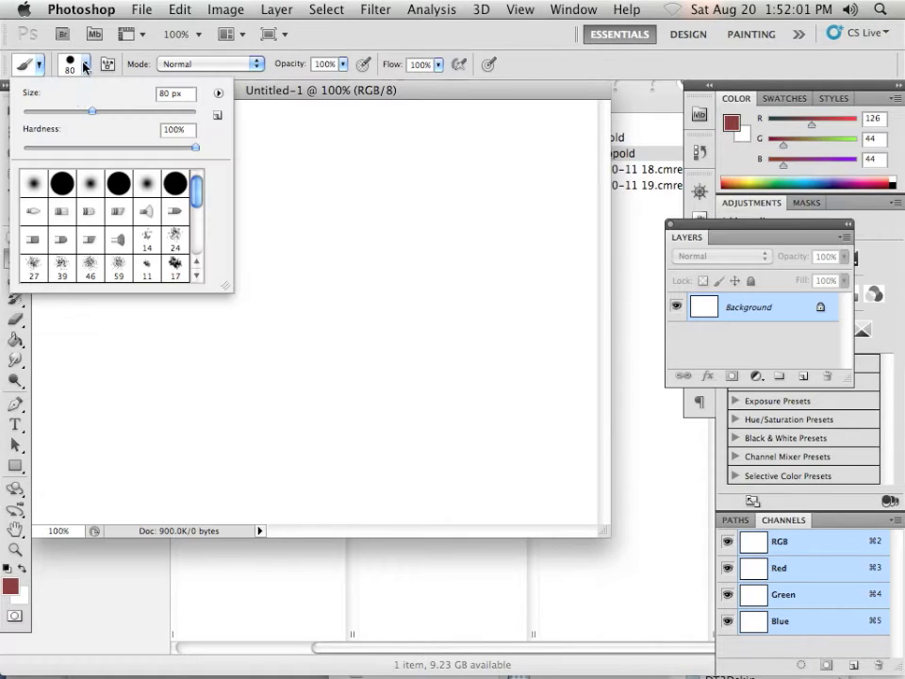
{"action": "left_click", "coordinate": [175, 184]}
{"action": "key", "text": "Return"}
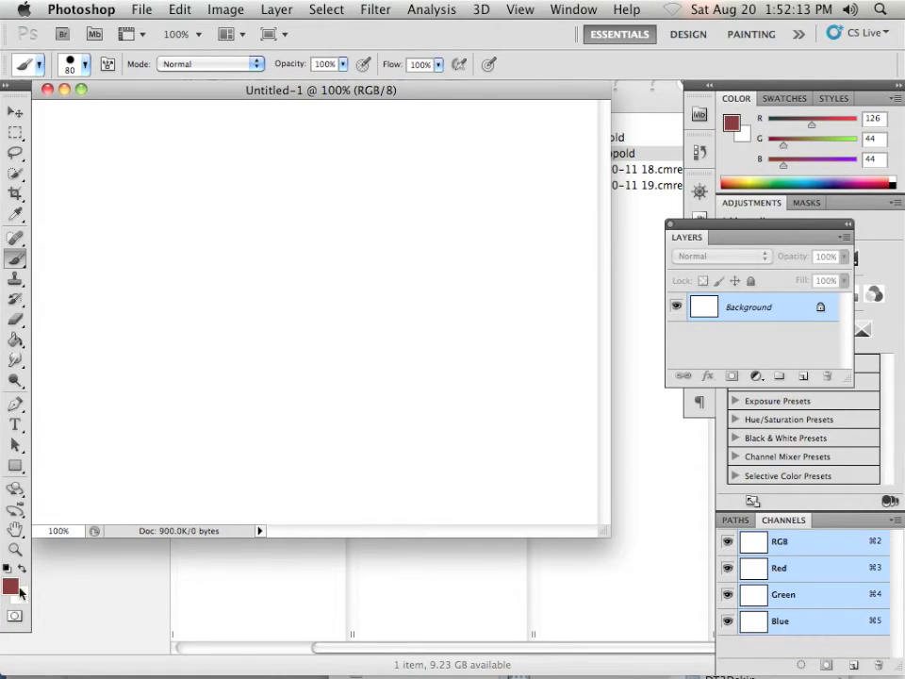
{"action": "left_click", "coordinate": [85, 64]}
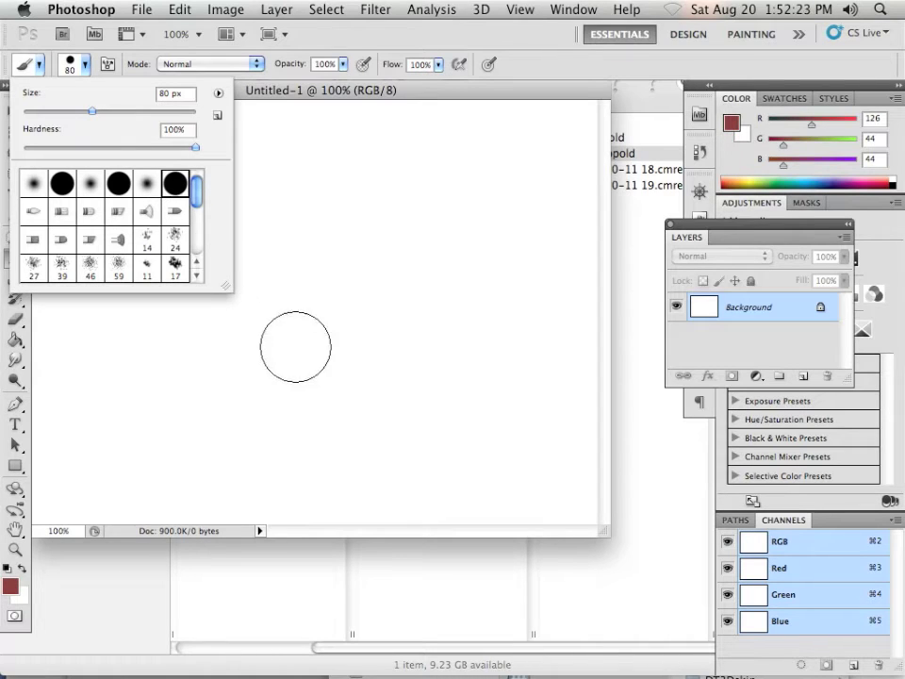
{"action": "left_click", "coordinate": [394, 456]}
{"action": "left_click_drag", "start_coordinate": [399, 438], "coordinate": [453, 210]}
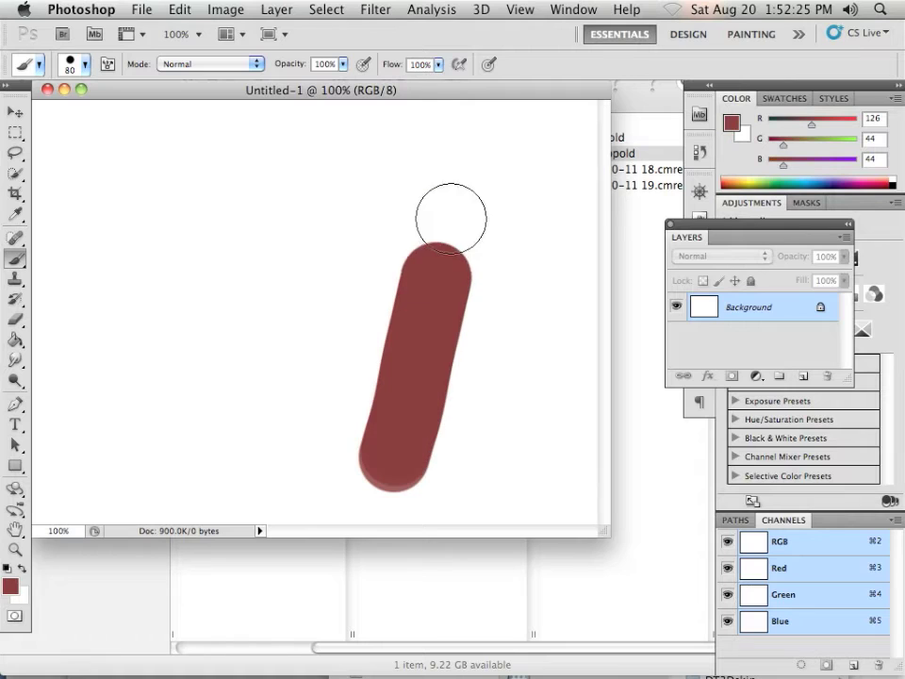
Shrink the brush to 8 px and switch to a soft round tip with 0% hardness.
{"action": "key", "text": "bracketleft"}
{"action": "key", "text": "bracketleft"}
{"action": "key", "text": "bracketleft"}
{"action": "key", "text": "bracketleft"}
{"action": "key", "text": "bracketleft"}
{"action": "key", "text": "bracketleft"}
{"action": "key", "text": "bracketleft"}
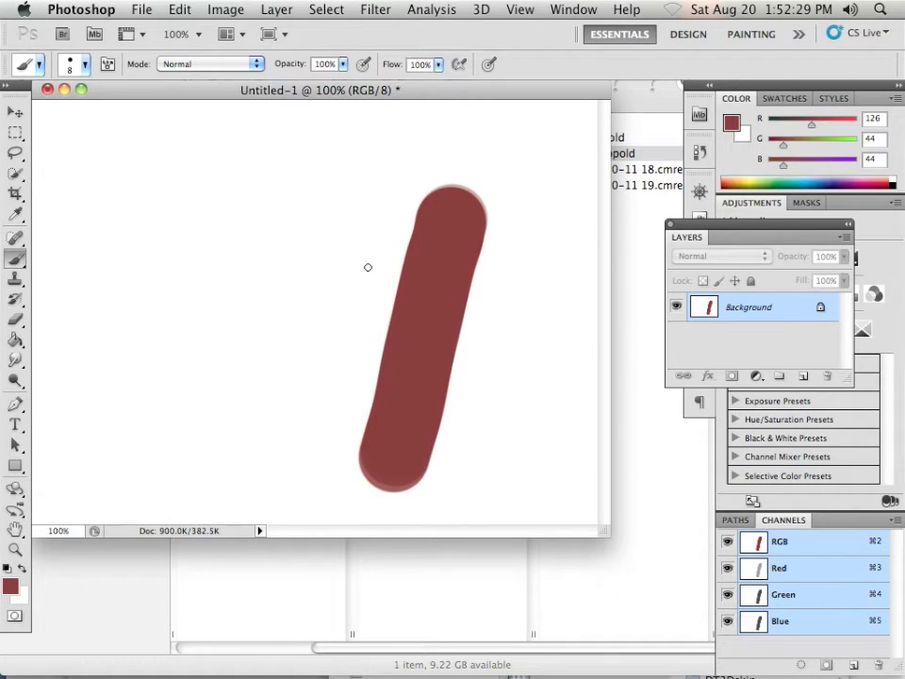
{"action": "left_click", "coordinate": [86, 64]}
{"action": "left_click", "coordinate": [143, 182]}
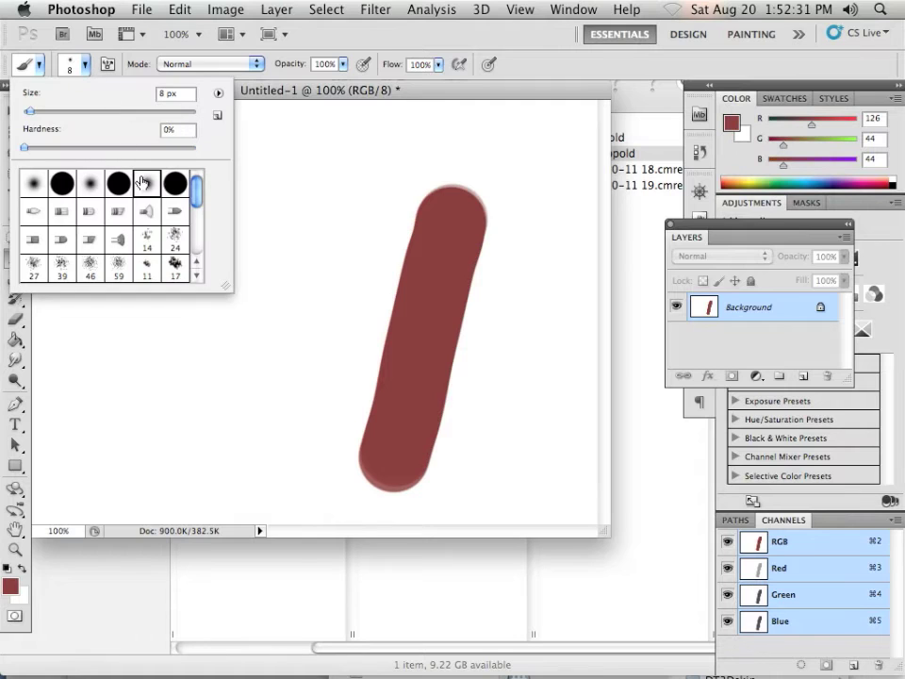
{"action": "left_click", "coordinate": [291, 95]}
Enlarge the soft brush to about 60 px and paint a second steep diagonal stroke to the left of the first.
{"action": "key", "text": "bracketright"}
{"action": "key", "text": "bracketright"}
{"action": "key", "text": "bracketright"}
{"action": "key", "text": "bracketright"}
{"action": "key", "text": "bracketright"}
{"action": "key", "text": "bracketright"}
{"action": "key", "text": "bracketright"}
{"action": "key", "text": "bracketright"}
{"action": "key", "text": "bracketright"}
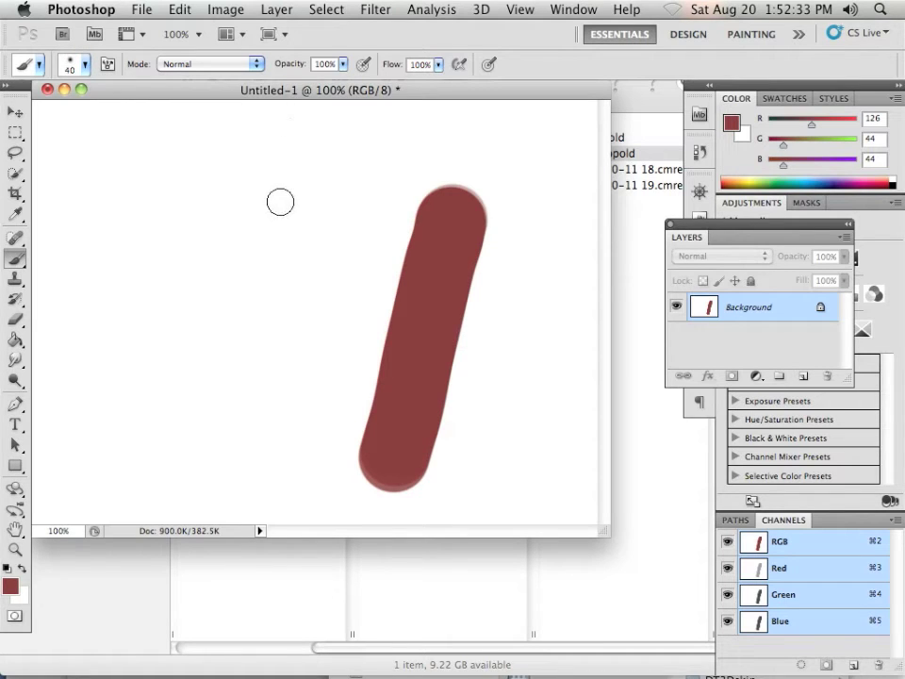
{"action": "left_click_drag", "start_coordinate": [292, 193], "coordinate": [248, 432]}
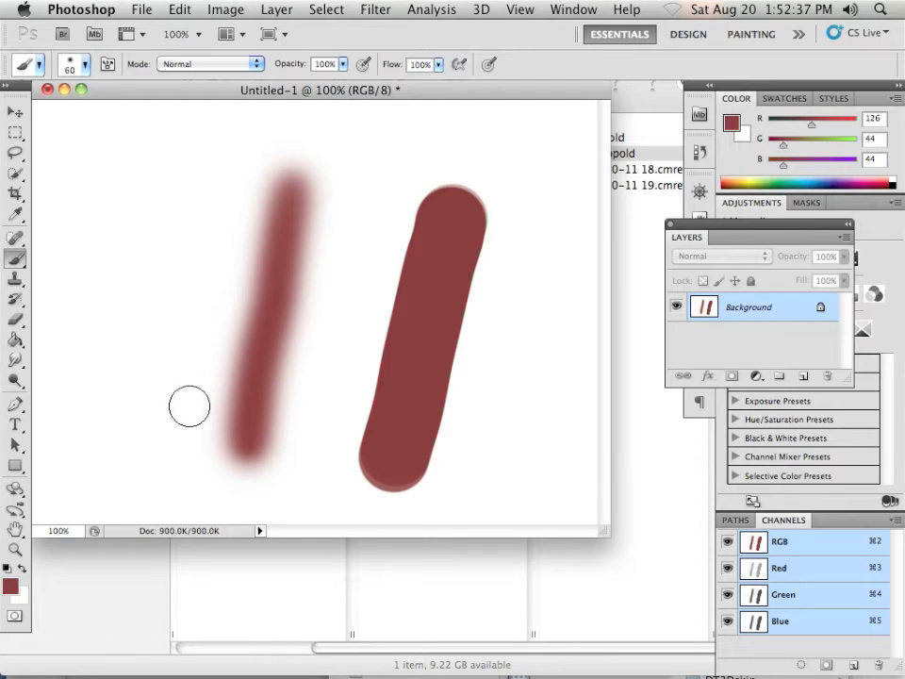
Step the soft brush's size up and down repeatedly between about 60 and 125 px.
{"action": "key", "text": "bracketright"}
{"action": "key", "text": "bracketright"}
{"action": "key", "text": "bracketright"}
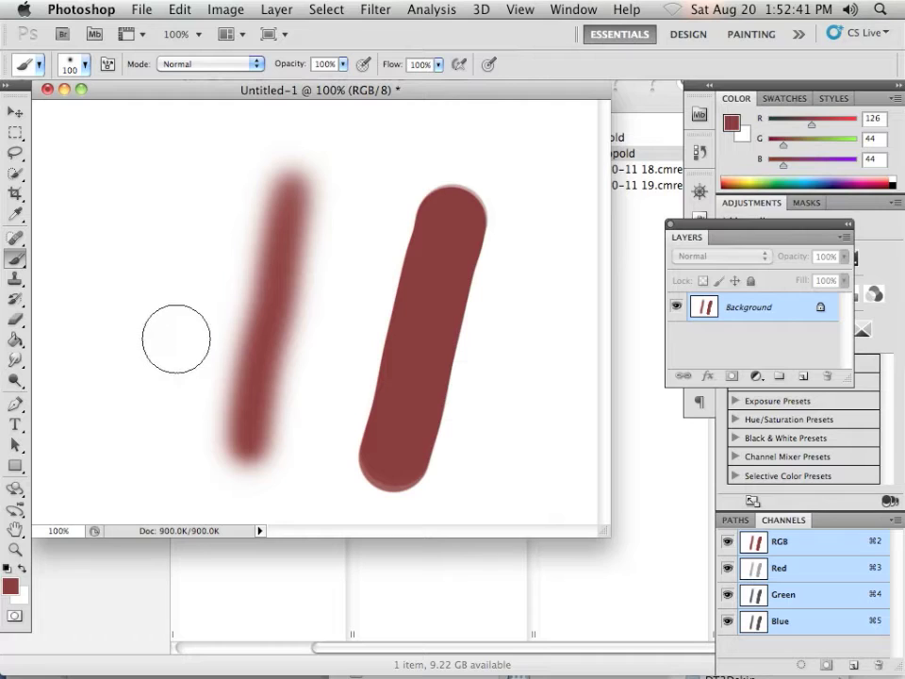
{"action": "key", "text": "bracketleft"}
{"action": "key", "text": "bracketleft"}
{"action": "key", "text": "bracketleft"}
{"action": "key", "text": "bracketleft"}
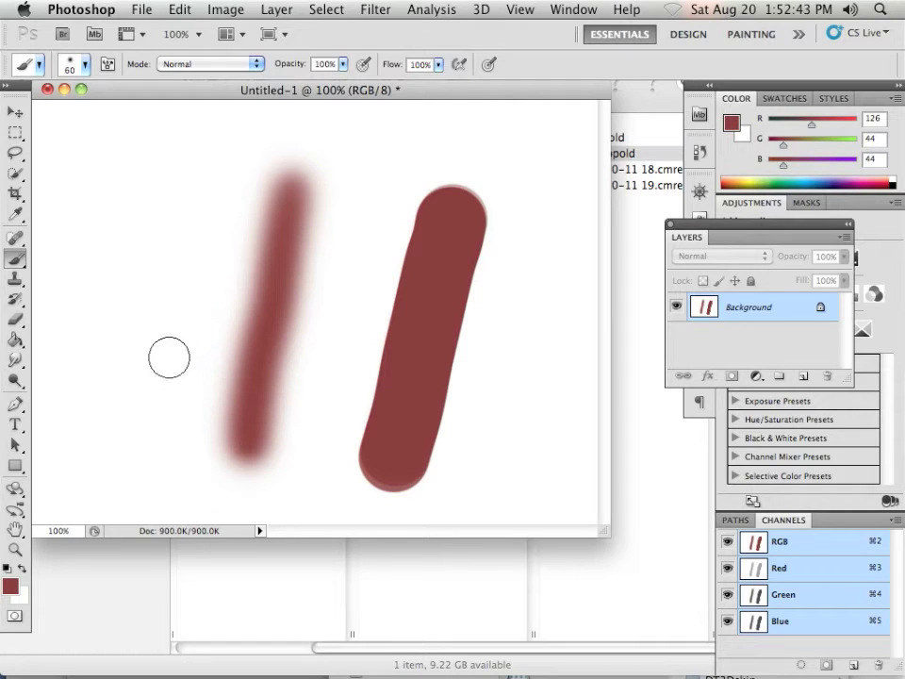
{"action": "key", "text": "bracketright"}
{"action": "key", "text": "bracketright"}
{"action": "key", "text": "bracketright"}
{"action": "key", "text": "bracketleft"}
{"action": "key", "text": "bracketright"}
{"action": "key", "text": "bracketleft"}
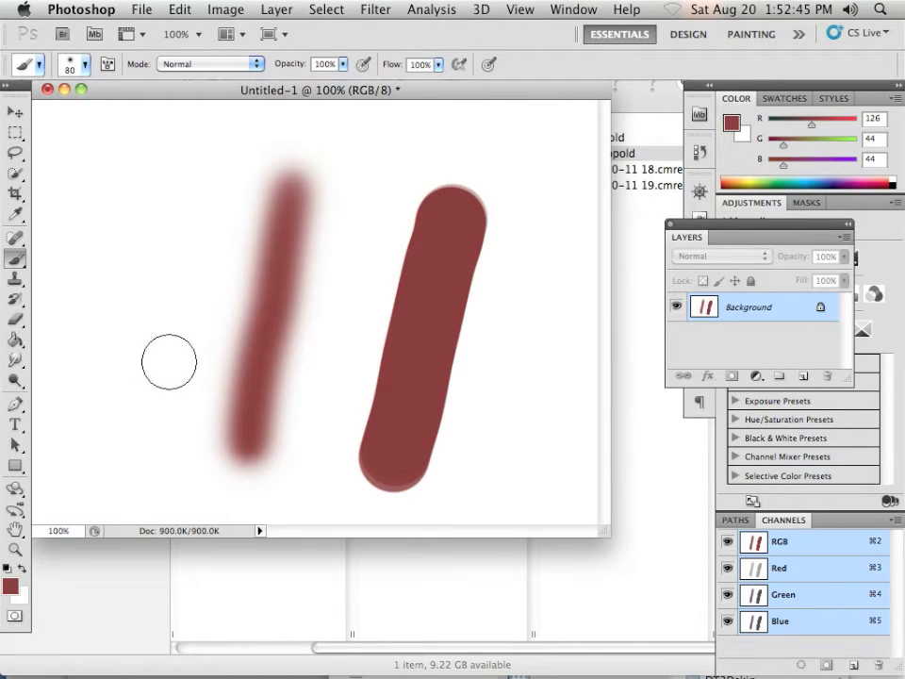
{"action": "key", "text": "bracketleft"}
{"action": "key", "text": "bracketleft"}
{"action": "key", "text": "bracketright"}
{"action": "key", "text": "bracketright"}
{"action": "key", "text": "bracketright"}
{"action": "key", "text": "bracketright"}
{"action": "key", "text": "bracketright"}
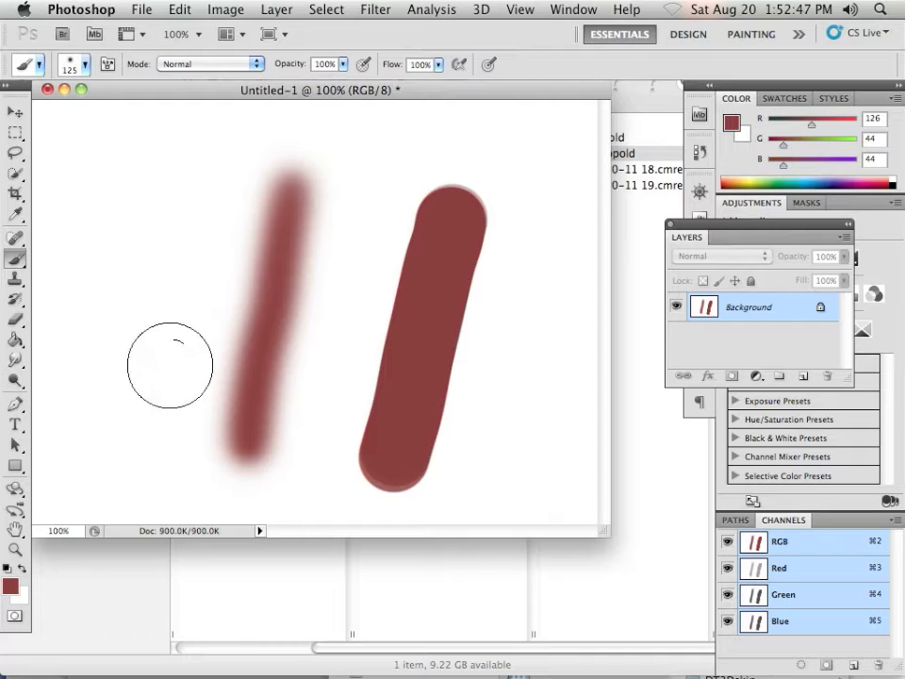
{"action": "key", "text": "bracketright"}
{"action": "key", "text": "bracketleft"}
{"action": "key", "text": "bracketleft"}
{"action": "key", "text": "bracketleft"}
{"action": "key", "text": "bracketleft"}
{"action": "key", "text": "bracketleft"}
{"action": "key", "text": "bracketleft"}
{"action": "key", "text": "bracketright"}
{"action": "key", "text": "bracketright"}
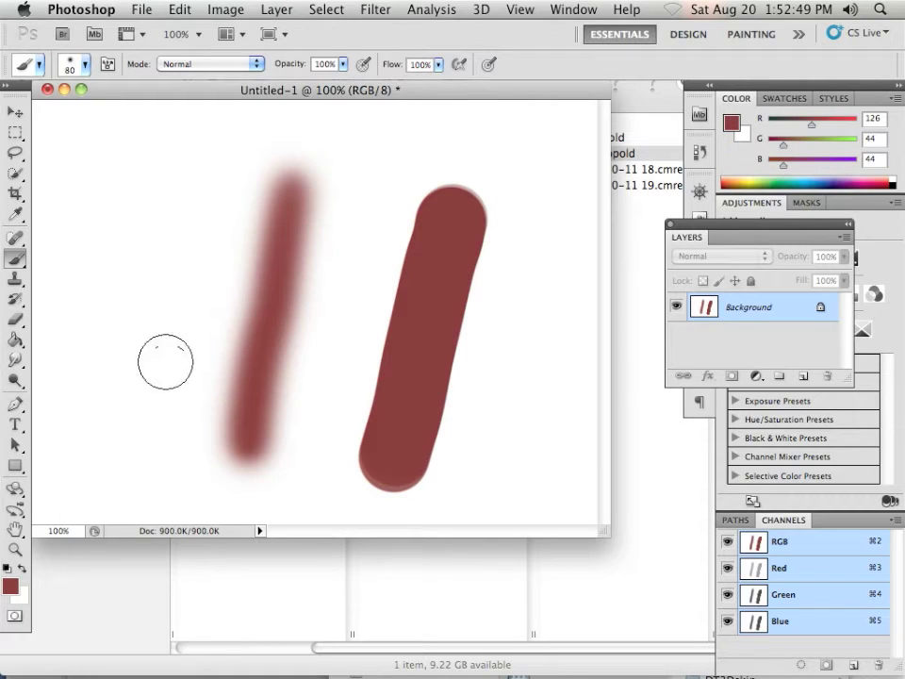
{"action": "key", "text": "bracketright"}
{"action": "key", "text": "bracketright"}
{"action": "key", "text": "bracketright"}
Switch to System Preferences and open the Wacom Tablet settings.
{"action": "left_click", "coordinate": [24, 9]}
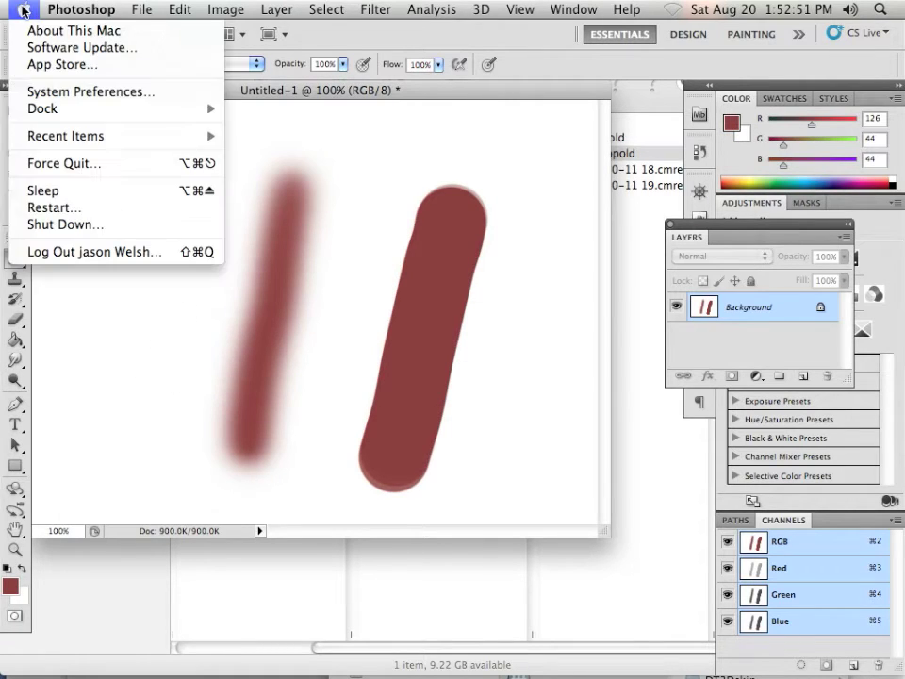
{"action": "left_click", "coordinate": [67, 91]}
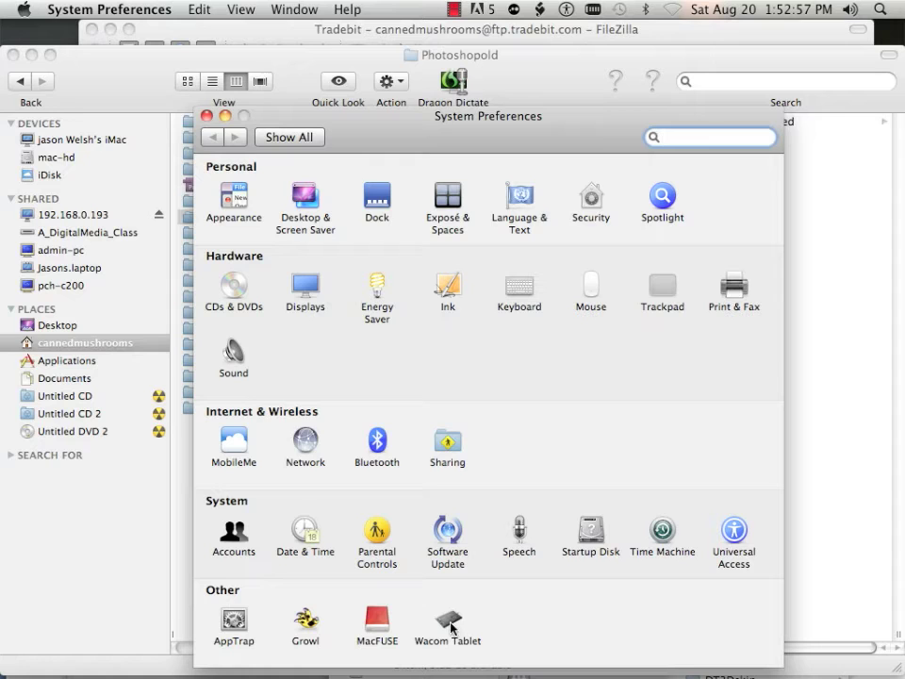
{"action": "left_click", "coordinate": [451, 624]}
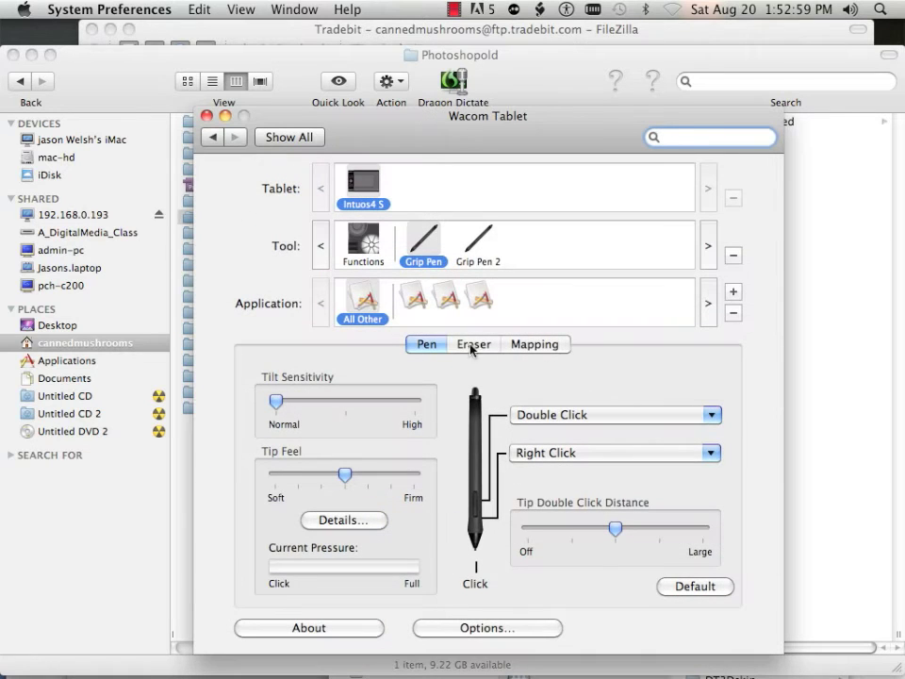
Look through the application-specific entries for the Grip Pen and compare them with the All Other entry.
{"action": "left_click", "coordinate": [478, 306]}
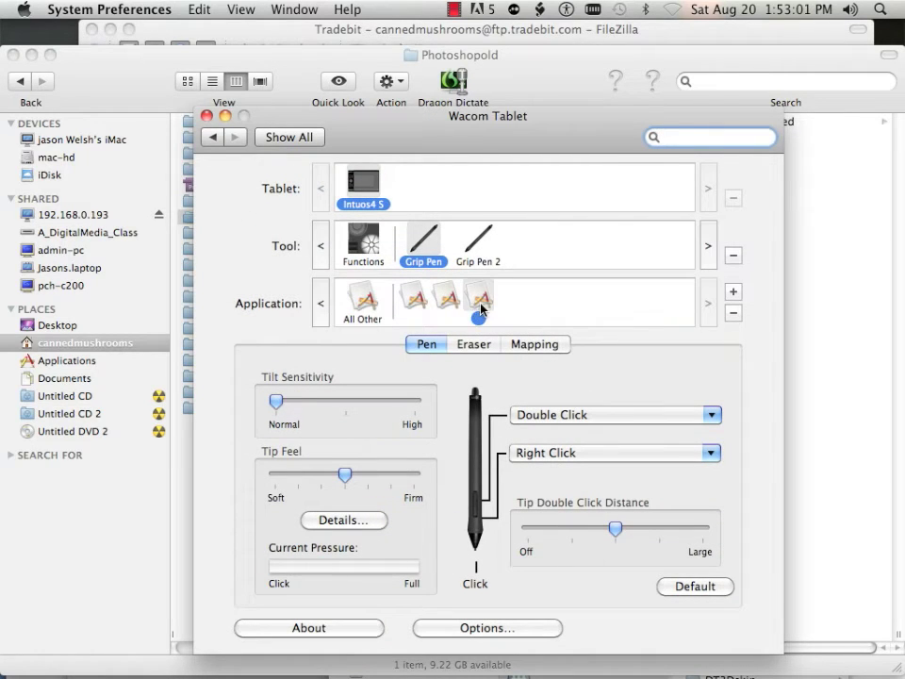
{"action": "left_click", "coordinate": [451, 293]}
{"action": "left_click", "coordinate": [415, 300]}
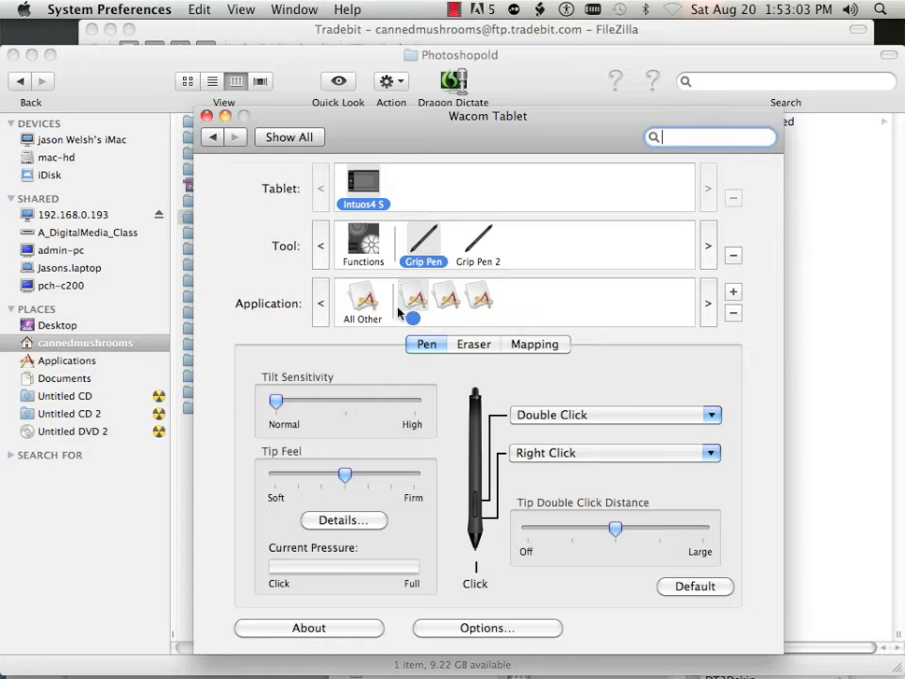
{"action": "left_click", "coordinate": [366, 300]}
{"action": "left_click", "coordinate": [415, 299]}
{"action": "left_click", "coordinate": [447, 299]}
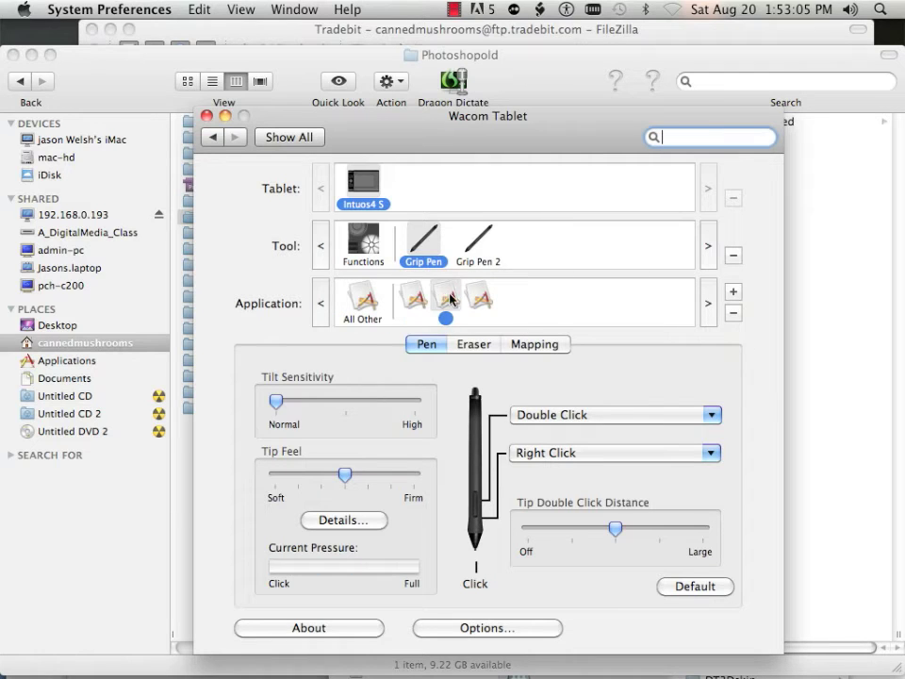
Delete the Grip Pen's three unnamed application-specific settings, working from the last entry to the first.
{"action": "left_click", "coordinate": [479, 298]}
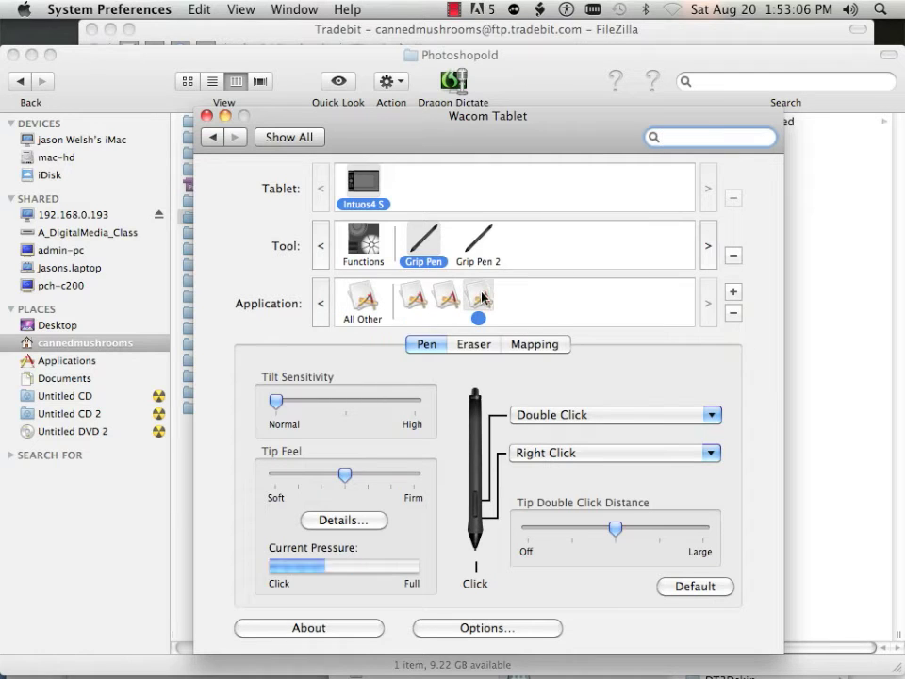
{"action": "left_click", "coordinate": [734, 314]}
{"action": "left_click", "coordinate": [651, 251]}
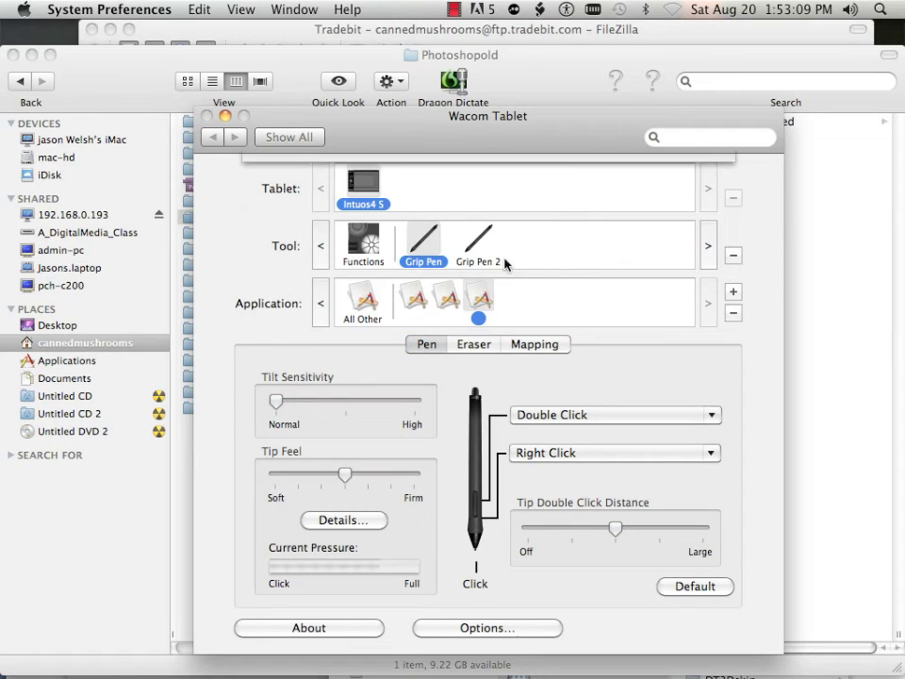
{"action": "left_click", "coordinate": [453, 310]}
{"action": "left_click", "coordinate": [733, 313]}
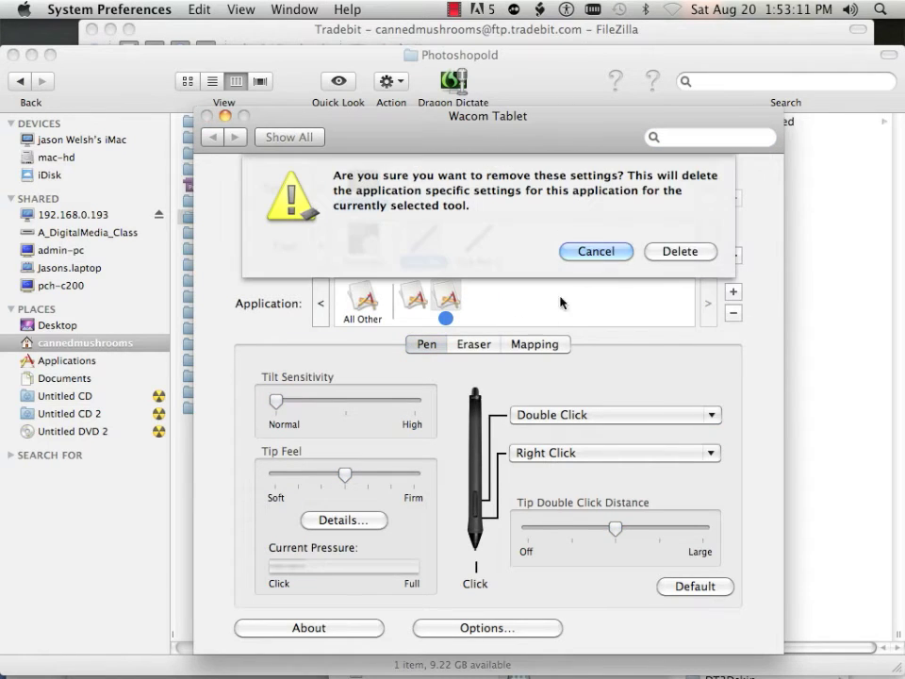
{"action": "left_click", "coordinate": [675, 253]}
{"action": "left_click", "coordinate": [414, 302]}
{"action": "left_click", "coordinate": [734, 313]}
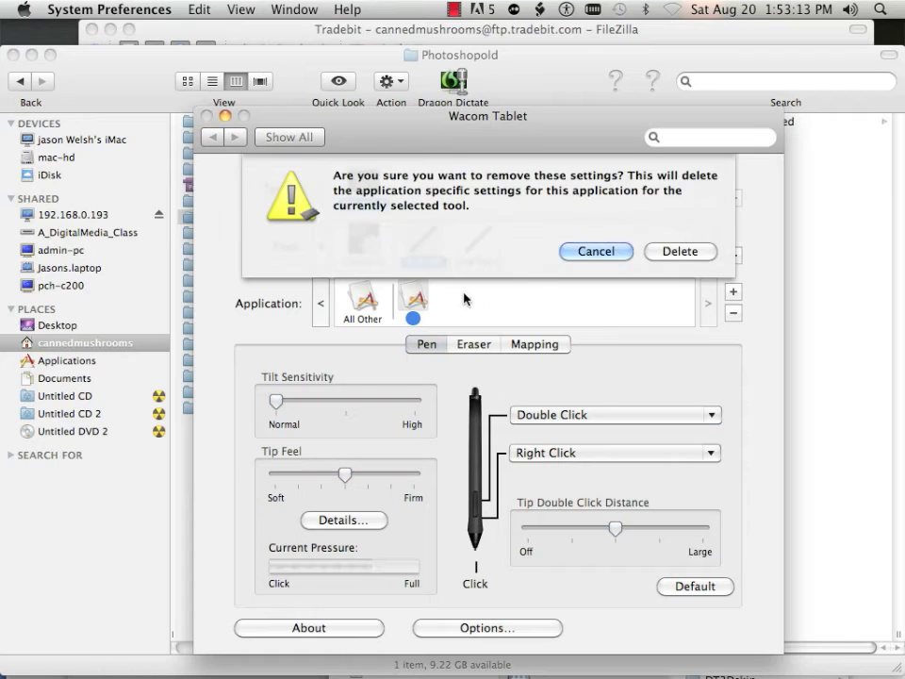
{"action": "left_click", "coordinate": [667, 251]}
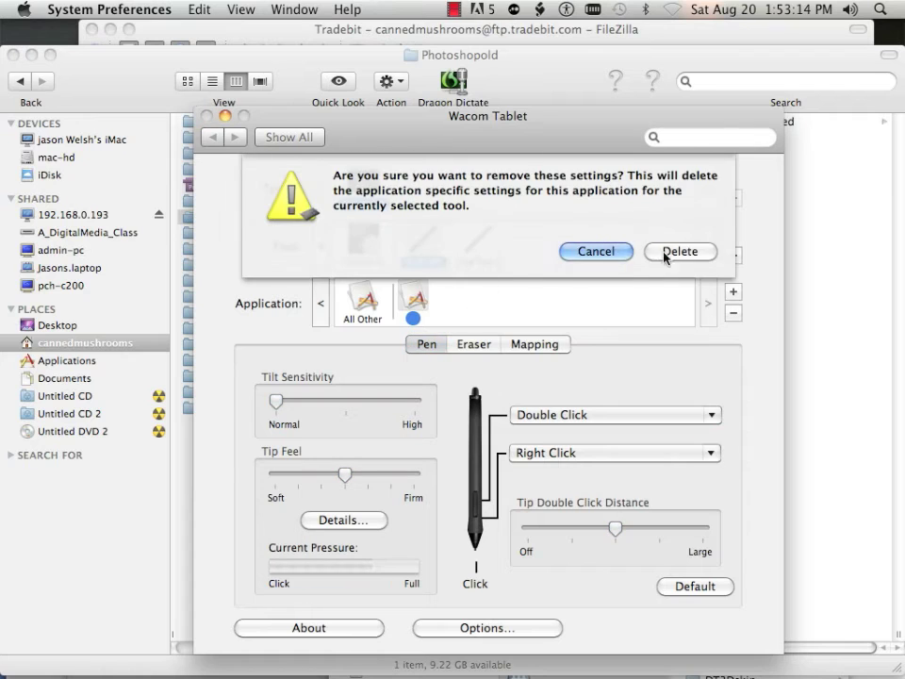
Add an application-specific entry for Adobe Photoshop CS5.1 to the Grip Pen and select it.
{"action": "left_click", "coordinate": [734, 292]}
{"action": "left_click", "coordinate": [414, 273]}
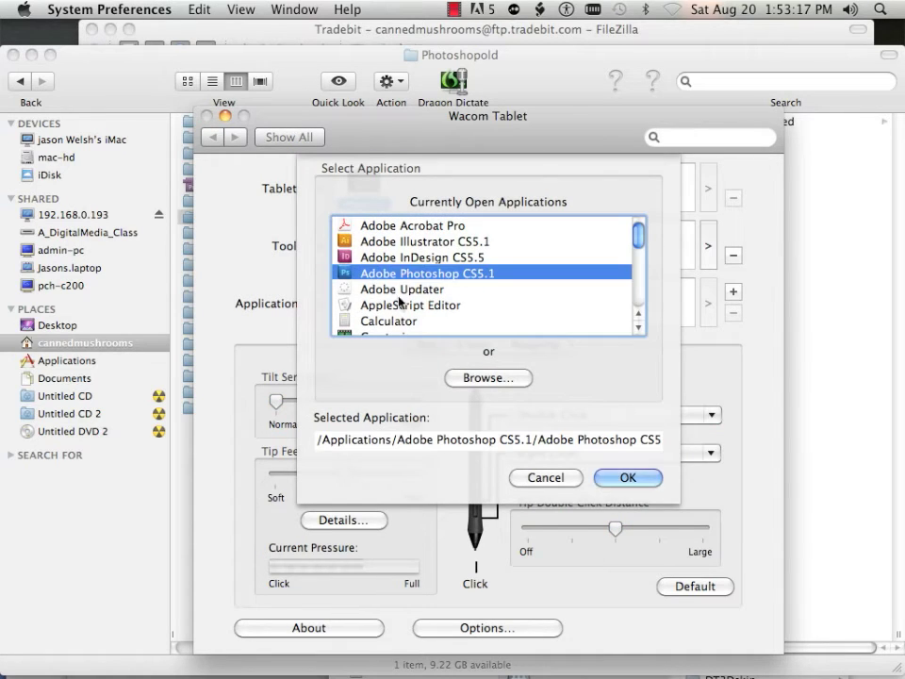
{"action": "left_click", "coordinate": [612, 477]}
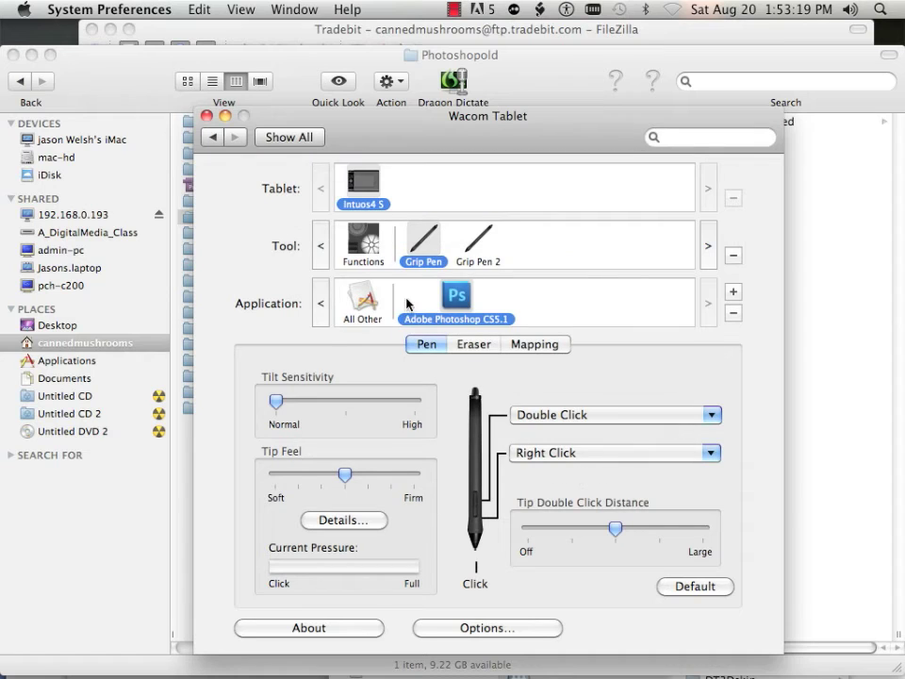
{"action": "left_click", "coordinate": [458, 294]}
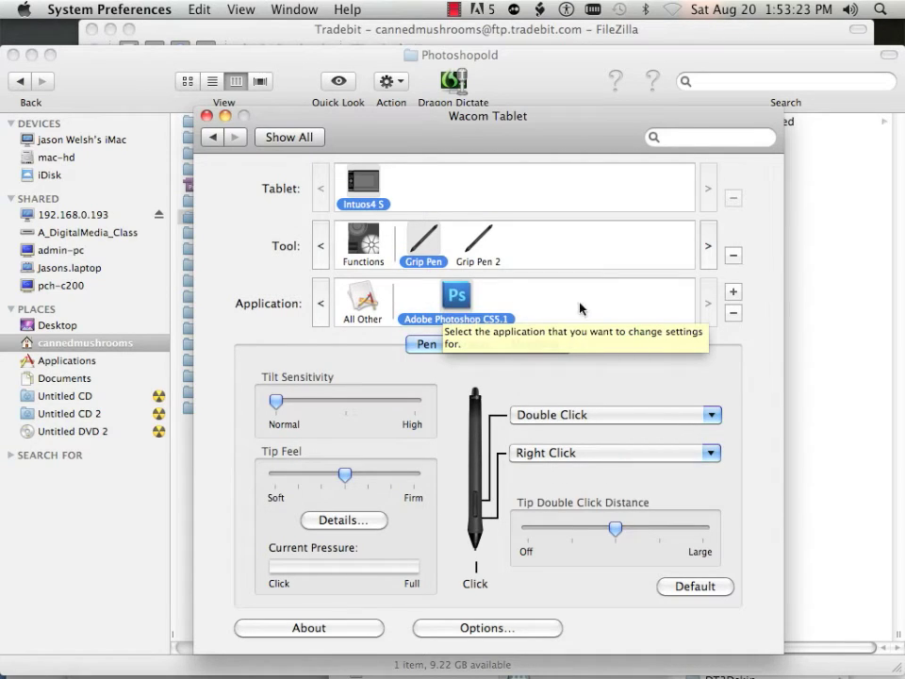
Add an application-specific entry for Adobe InDesign CS5.5 to the Grip Pen.
{"action": "left_click", "coordinate": [735, 292]}
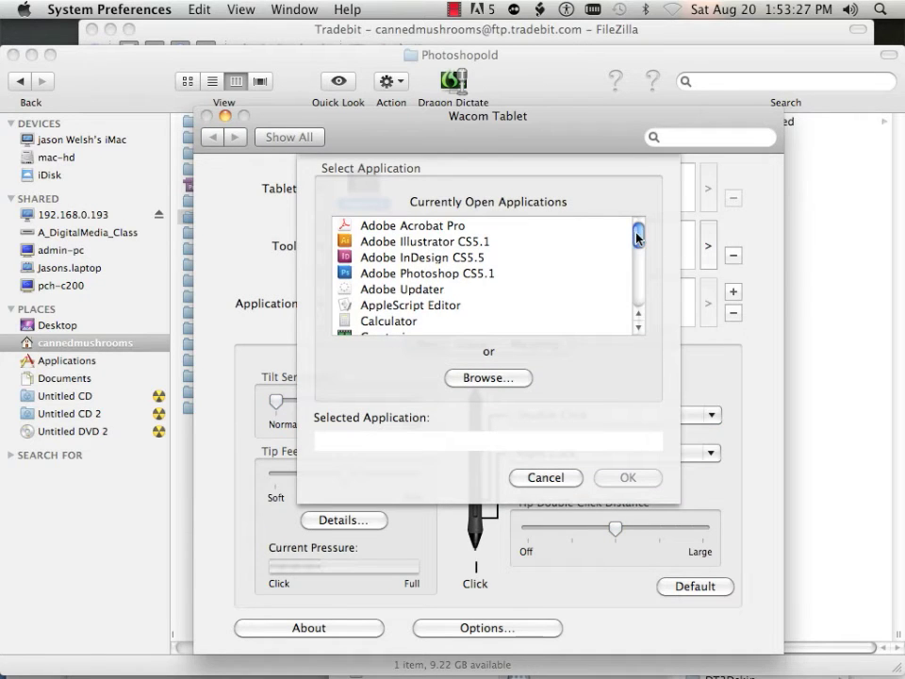
{"action": "scroll", "coordinate": [639, 237], "scroll_direction": "down", "scroll_amount": 3}
{"action": "scroll", "coordinate": [638, 237], "scroll_direction": "up", "scroll_amount": 3}
{"action": "left_click", "coordinate": [454, 256]}
{"action": "left_click", "coordinate": [602, 474]}
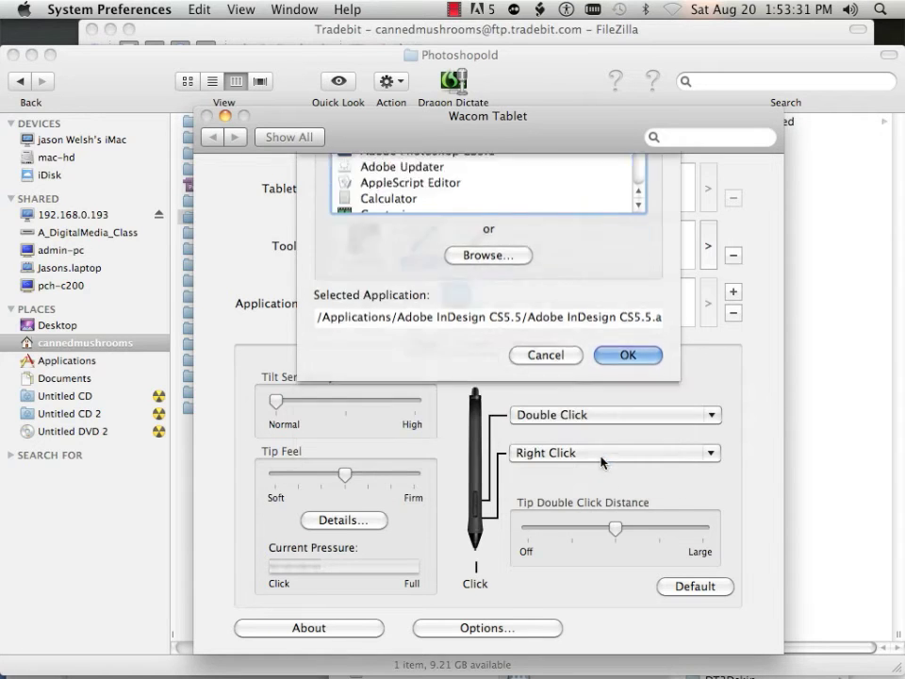
Add an Adobe Illustrator CS5.1 entry to the Grip Pen, then select the Photoshop CS5.1 entry and close the tablet settings.
{"action": "left_click", "coordinate": [733, 291]}
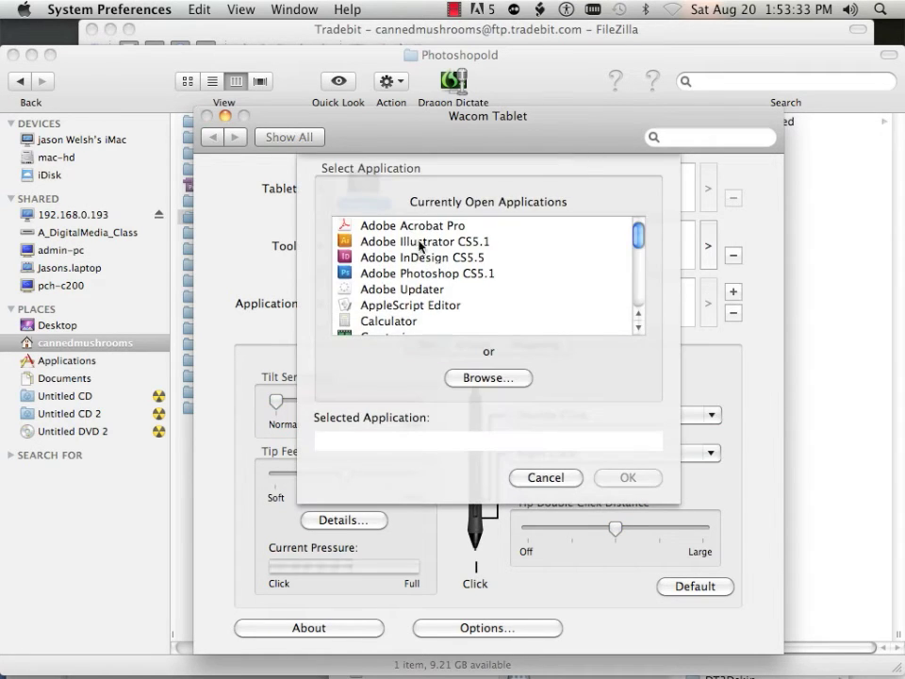
{"action": "left_click", "coordinate": [344, 241]}
{"action": "left_click", "coordinate": [628, 478]}
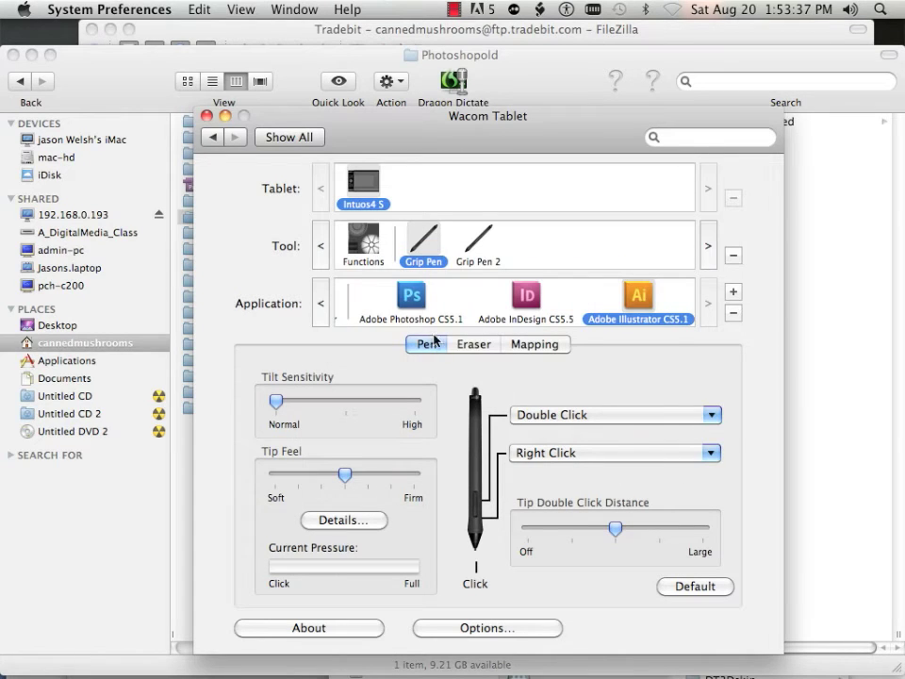
{"action": "left_click", "coordinate": [415, 311]}
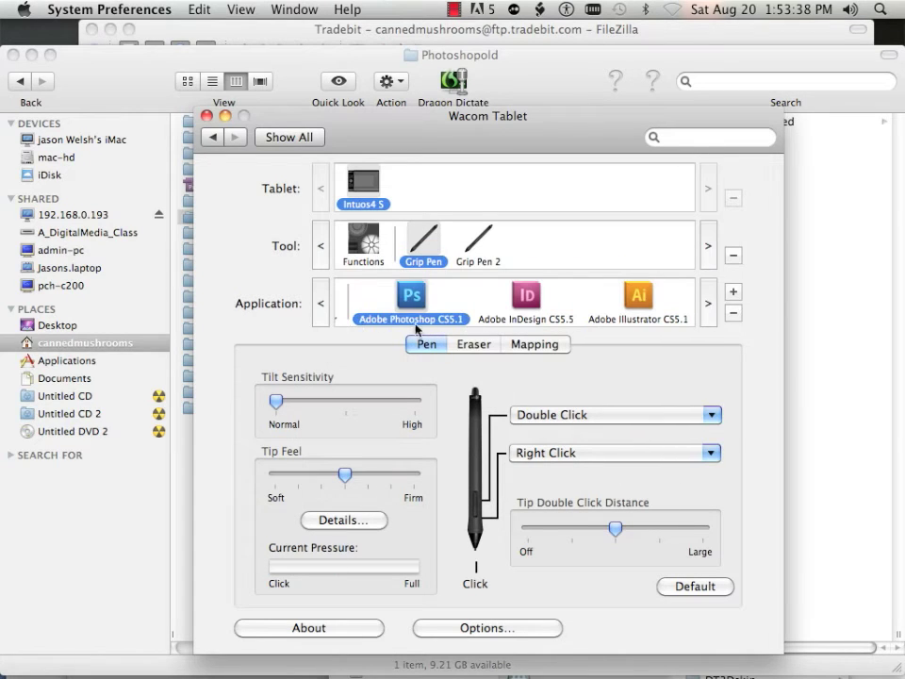
{"action": "left_click", "coordinate": [207, 117]}
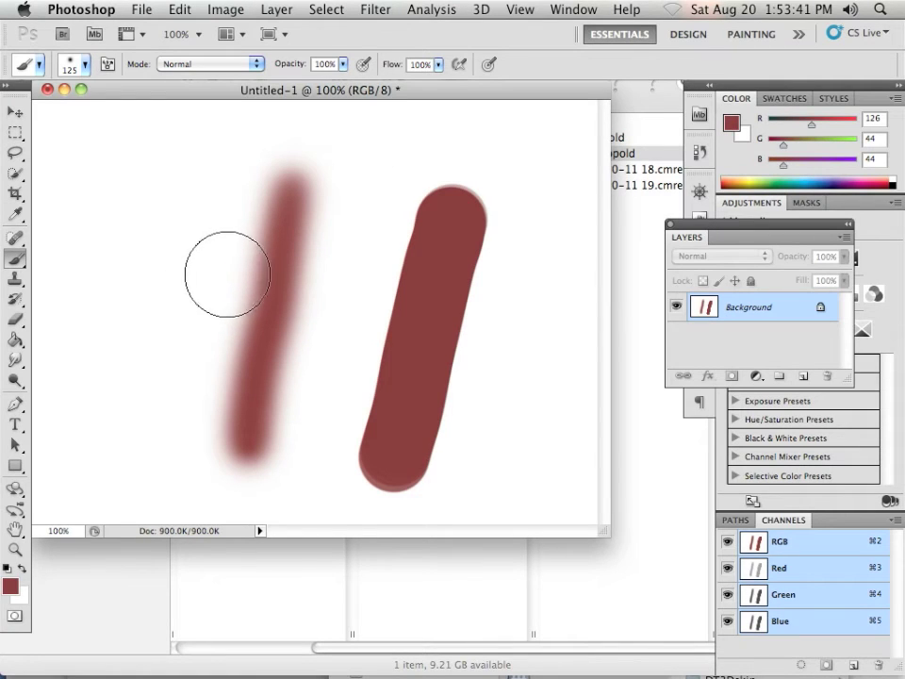
In Photoshop, step the soft brush's size down to about 9 px and repeatedly up and down, ending at 8 px.
{"action": "key", "text": "bracketleft"}
{"action": "key", "text": "bracketleft"}
{"action": "key", "text": "bracketleft"}
{"action": "key", "text": "bracketleft"}
{"action": "key", "text": "bracketleft"}
{"action": "key", "text": "bracketleft"}
{"action": "key", "text": "bracketleft"}
{"action": "key", "text": "bracketleft"}
{"action": "key", "text": "bracketleft"}
{"action": "key", "text": "bracketleft"}
{"action": "key", "text": "bracketleft"}
{"action": "key", "text": "bracketleft"}
{"action": "key", "text": "bracketleft"}
{"action": "key", "text": "bracketleft"}
{"action": "key", "text": "bracketleft"}
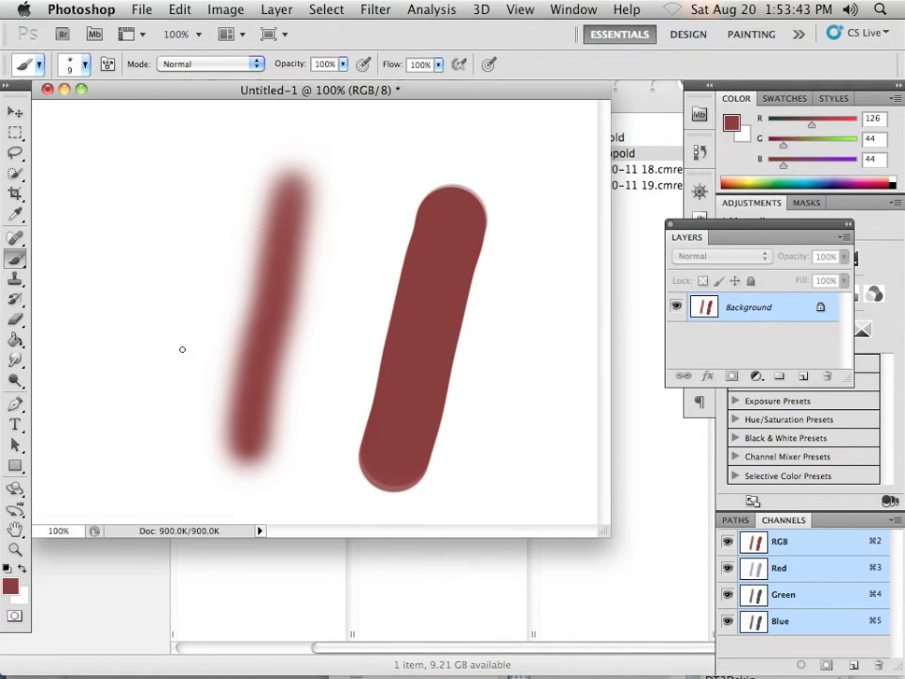
{"action": "key", "text": "bracketright"}
{"action": "key", "text": "bracketright"}
{"action": "key", "text": "bracketright"}
{"action": "key", "text": "bracketright"}
{"action": "key", "text": "bracketright"}
{"action": "key", "text": "bracketright"}
{"action": "key", "text": "bracketright"}
{"action": "key", "text": "bracketright"}
{"action": "key", "text": "bracketright"}
{"action": "key", "text": "bracketright"}
{"action": "key", "text": "bracketright"}
{"action": "key", "text": "bracketleft"}
{"action": "key", "text": "bracketleft"}
{"action": "key", "text": "bracketleft"}
{"action": "key", "text": "bracketleft"}
{"action": "key", "text": "bracketleft"}
{"action": "key", "text": "bracketleft"}
{"action": "key", "text": "bracketright"}
{"action": "key", "text": "bracketright"}
{"action": "key", "text": "bracketright"}
{"action": "key", "text": "bracketright"}
{"action": "key", "text": "bracketright"}
{"action": "key", "text": "bracketright"}
{"action": "key", "text": "bracketright"}
{"action": "key", "text": "bracketright"}
{"action": "key", "text": "bracketright"}
{"action": "key", "text": "bracketleft"}
{"action": "key", "text": "bracketleft"}
{"action": "key", "text": "bracketleft"}
{"action": "key", "text": "bracketleft"}
{"action": "key", "text": "bracketleft"}
{"action": "key", "text": "bracketleft"}
{"action": "key", "text": "bracketleft"}
{"action": "key", "text": "bracketleft"}
{"action": "key", "text": "bracketleft"}
{"action": "key", "text": "bracketleft"}
{"action": "key", "text": "bracketleft"}
Choose the hard round brush preset, paint a small dot and draw nested ovals with a 3 px brush beside the soft stroke.
{"action": "left_click", "coordinate": [68, 65]}
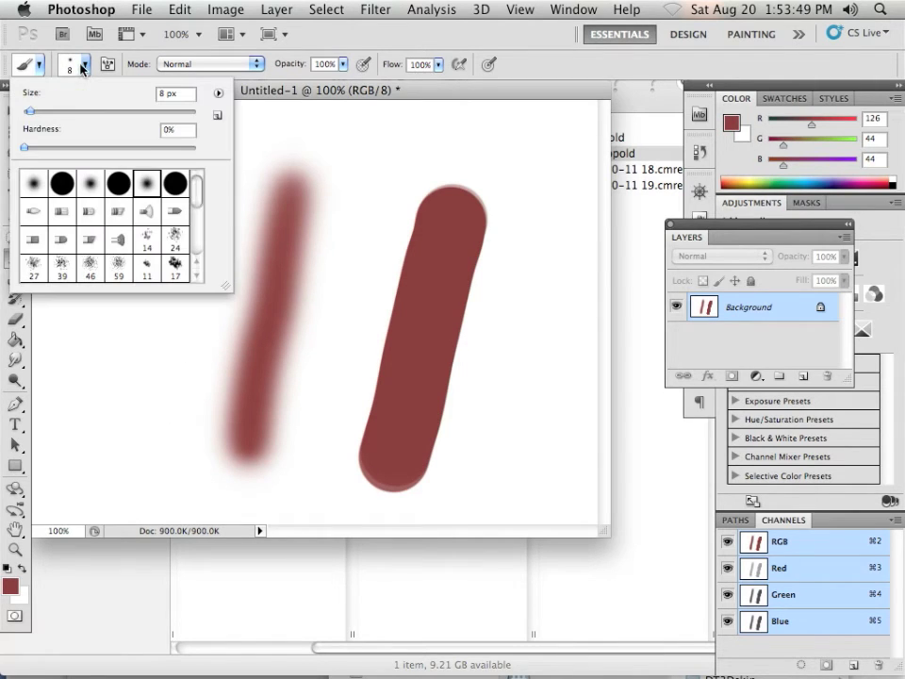
{"action": "left_click", "coordinate": [175, 182]}
{"action": "left_click", "coordinate": [109, 398]}
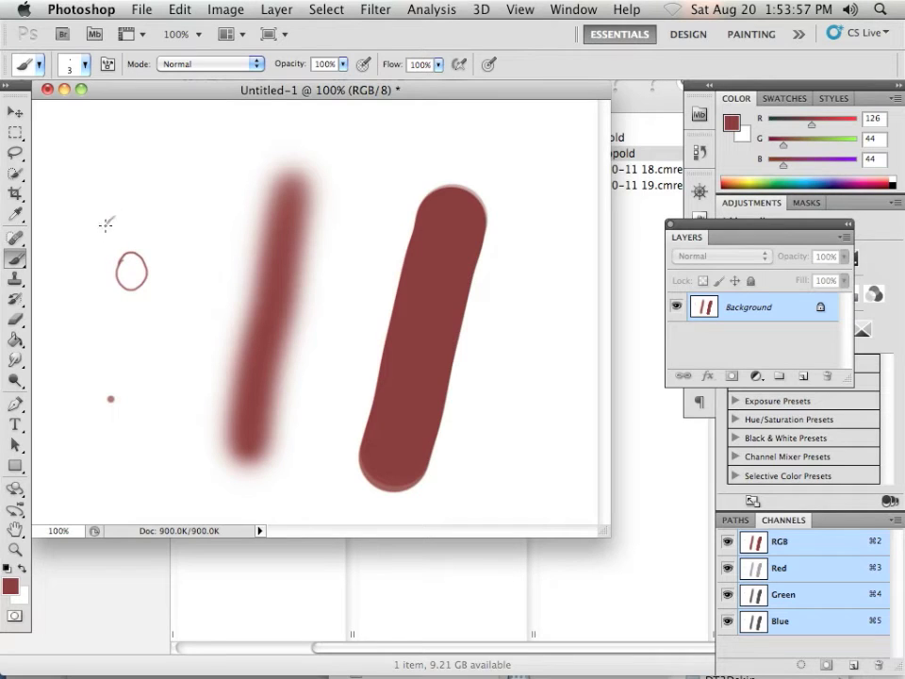
{"action": "mouse_move", "coordinate": [96, 287]}
{"action": "left_mouse_down"}
{"action": "mouse_move", "coordinate": [114, 322]}
{"action": "mouse_move", "coordinate": [159, 324]}
{"action": "mouse_move", "coordinate": [179, 294]}
{"action": "mouse_move", "coordinate": [180, 264]}
{"action": "left_mouse_up"}
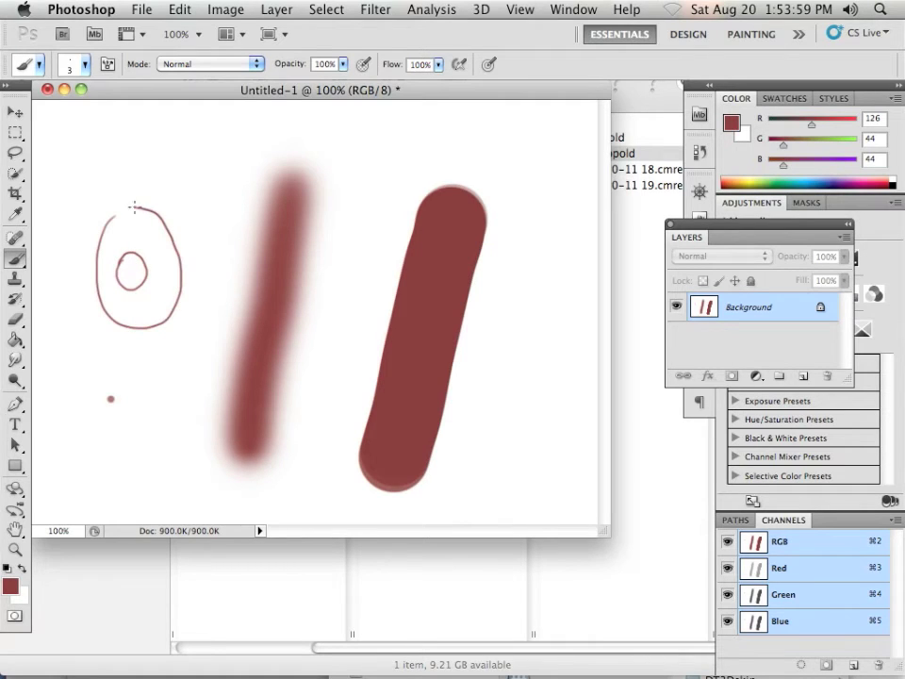
{"action": "left_click_drag", "start_coordinate": [134, 206], "coordinate": [107, 221]}
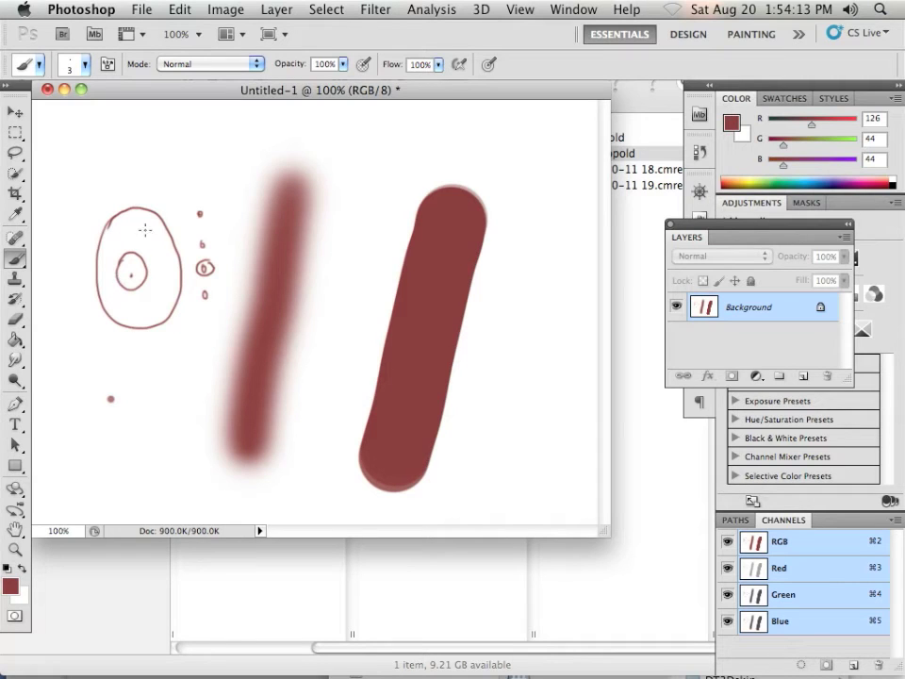
Step the hard brush's size up to 80 px and back down to 2 px.
{"action": "key", "text": "bracketright"}
{"action": "key", "text": "bracketright"}
{"action": "key", "text": "bracketright"}
{"action": "key", "text": "bracketright"}
{"action": "key", "text": "bracketright"}
{"action": "key", "text": "bracketright"}
{"action": "key", "text": "bracketright"}
{"action": "key", "text": "bracketright"}
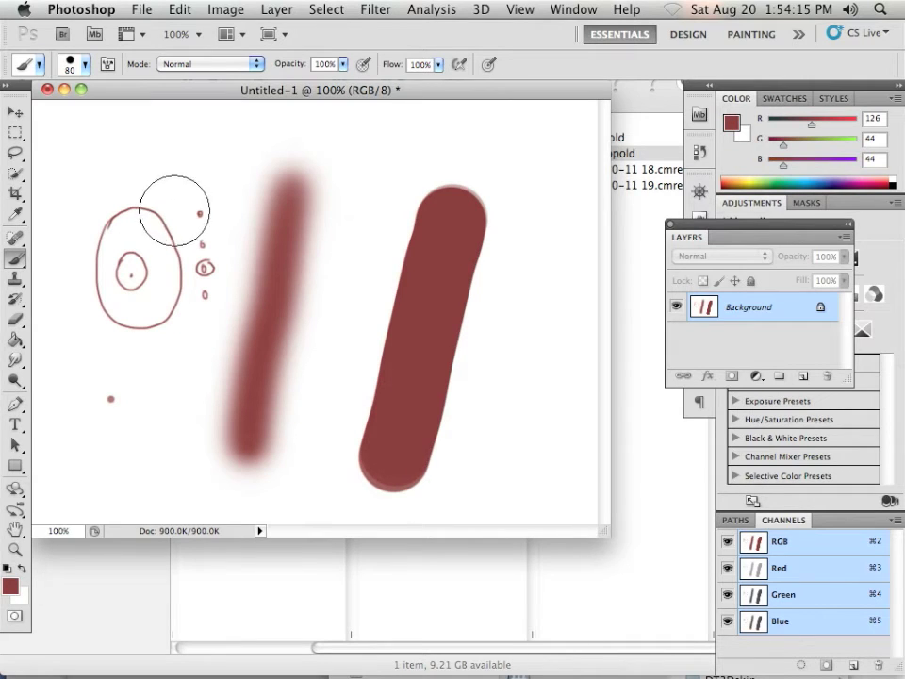
{"action": "key", "text": "bracketleft"}
{"action": "key", "text": "bracketleft"}
{"action": "key", "text": "bracketleft"}
{"action": "key", "text": "bracketleft"}
{"action": "key", "text": "bracketleft"}
{"action": "key", "text": "bracketleft"}
{"action": "key", "text": "bracketleft"}
{"action": "key", "text": "bracketleft"}
{"action": "key", "text": "bracketleft"}
{"action": "key", "text": "bracketleft"}
{"action": "key", "text": "bracketleft"}
{"action": "key", "text": "bracketleft"}
{"action": "key", "text": "bracketleft"}
{"action": "key", "text": "bracketleft"}
{"action": "key", "text": "bracketleft"}
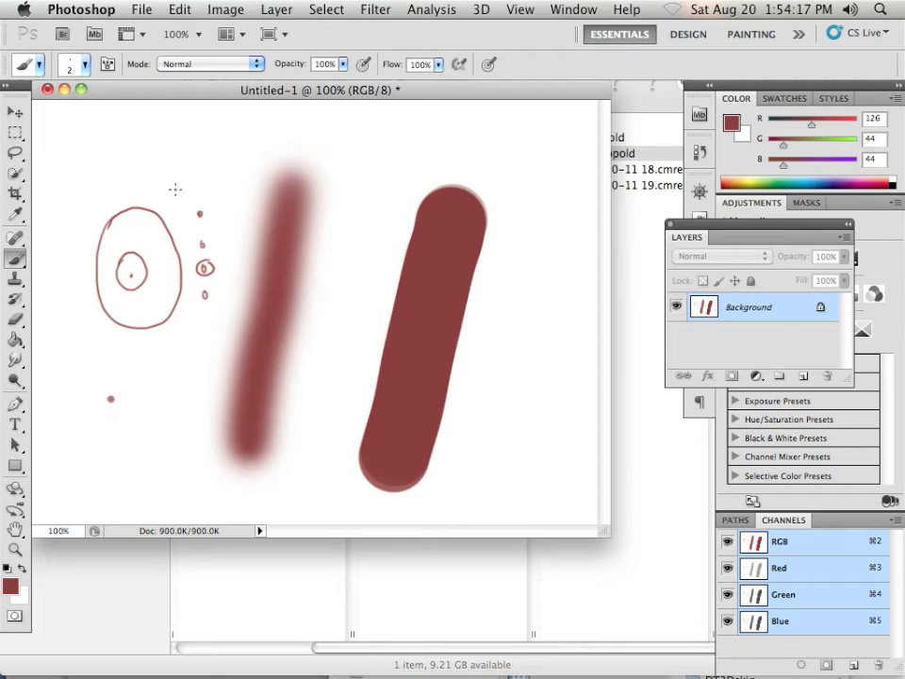
Enlarge the hard brush to 40 px and paint a thick curved stroke over the small circles beside the ovals.
{"action": "key", "text": "bracketright"}
{"action": "key", "text": "bracketright"}
{"action": "key", "text": "bracketright"}
{"action": "key", "text": "bracketright"}
{"action": "key", "text": "bracketright"}
{"action": "key", "text": "bracketright"}
{"action": "key", "text": "bracketright"}
{"action": "key", "text": "bracketright"}
{"action": "key", "text": "bracketright"}
{"action": "mouse_move", "coordinate": [177, 160]}
{"action": "left_mouse_down"}
{"action": "mouse_move", "coordinate": [209, 179]}
{"action": "mouse_move", "coordinate": [193, 288]}
{"action": "left_mouse_up"}
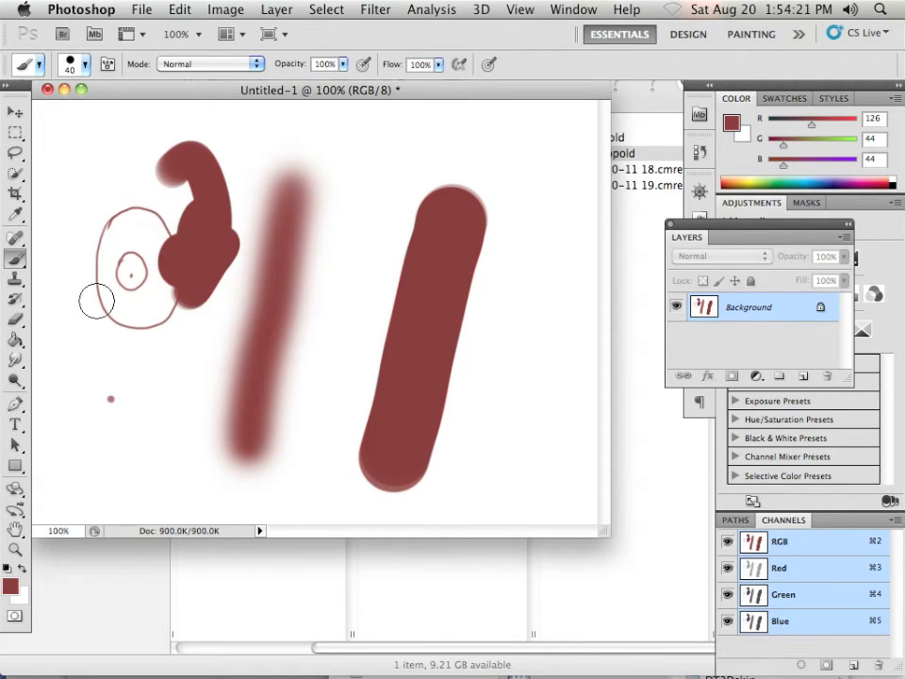
Enlarge the hard brush further, paint across the existing strokes and clear the canvas to white.
{"action": "key", "text": "bracketright"}
{"action": "key", "text": "bracketright"}
{"action": "key", "text": "bracketright"}
{"action": "key", "text": "bracketright"}
{"action": "key", "text": "bracketright"}
{"action": "key", "text": "bracketright"}
{"action": "key", "text": "bracketright"}
{"action": "key", "text": "bracketright"}
{"action": "key", "text": "bracketright"}
{"action": "key", "text": "bracketright"}
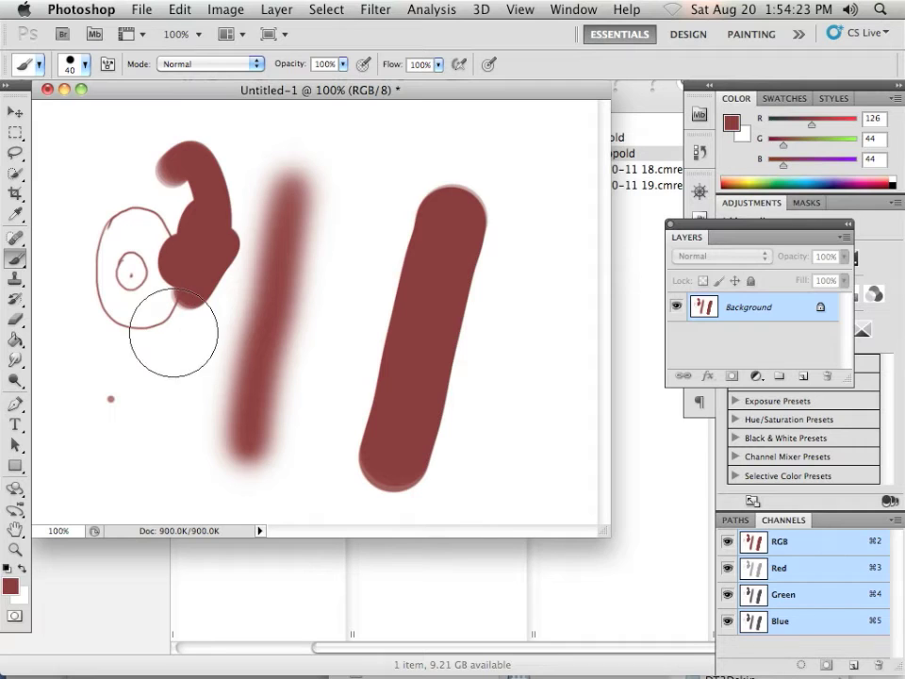
{"action": "mouse_move", "coordinate": [176, 316]}
{"action": "left_mouse_down"}
{"action": "mouse_move", "coordinate": [199, 194]}
{"action": "mouse_move", "coordinate": [141, 327]}
{"action": "mouse_move", "coordinate": [106, 380]}
{"action": "mouse_move", "coordinate": [198, 313]}
{"action": "mouse_move", "coordinate": [274, 287]}
{"action": "mouse_move", "coordinate": [410, 313]}
{"action": "mouse_move", "coordinate": [453, 242]}
{"action": "mouse_move", "coordinate": [364, 157]}
{"action": "mouse_move", "coordinate": [289, 154]}
{"action": "left_mouse_up"}
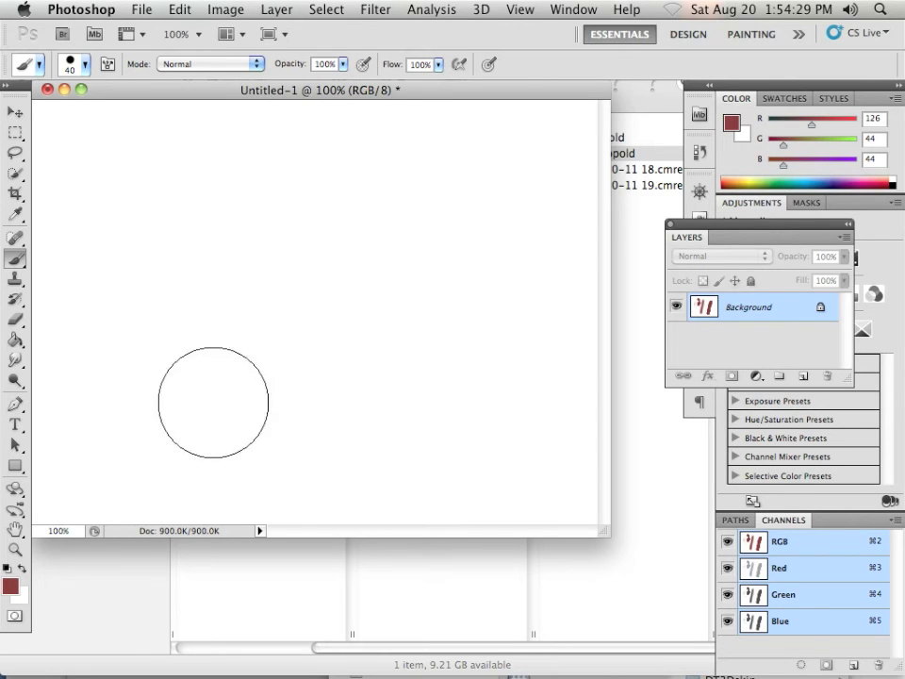
Step the hard brush's size down to 40 px and back up to 90 px over the blank canvas.
{"action": "key", "text": "bracketleft"}
{"action": "key", "text": "bracketleft"}
{"action": "key", "text": "bracketleft"}
{"action": "key", "text": "bracketleft"}
{"action": "key", "text": "bracketleft"}
{"action": "key", "text": "bracketleft"}
{"action": "key", "text": "bracketleft"}
{"action": "key", "text": "bracketleft"}
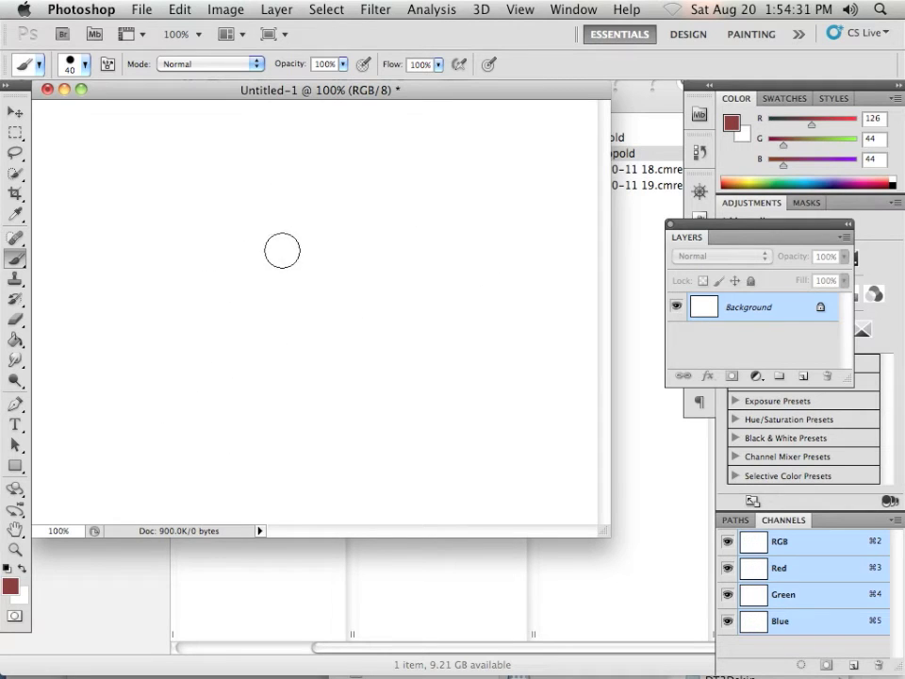
{"action": "key", "text": "bracketright"}
{"action": "key", "text": "bracketright"}
{"action": "key", "text": "bracketright"}
{"action": "key", "text": "bracketright"}
{"action": "key", "text": "bracketright"}
{"action": "key", "text": "bracketright"}
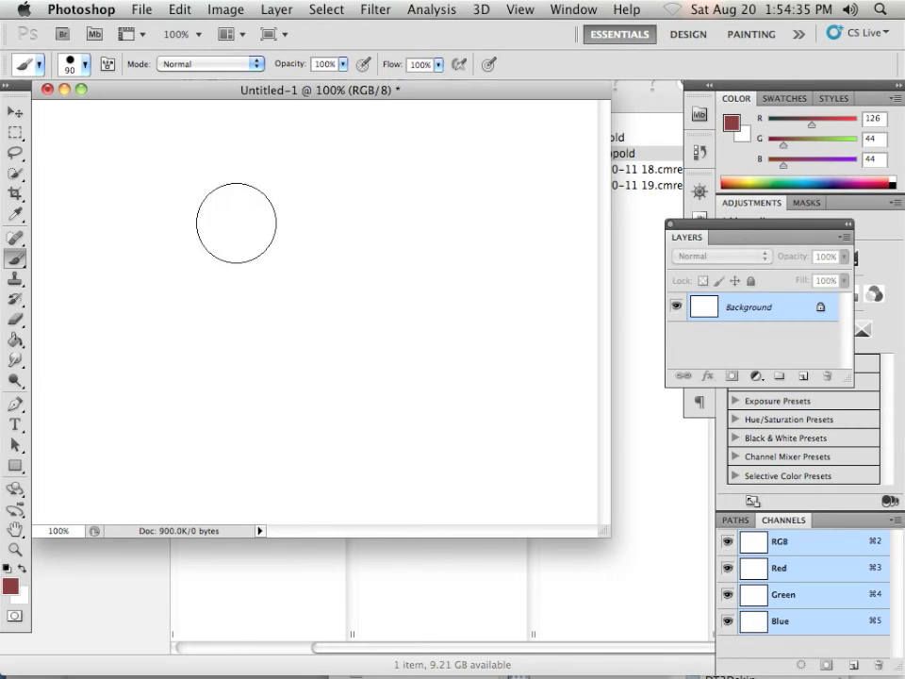
Choose the 24 px spatter brush preset and stamp it once near the canvas's lower middle.
{"action": "left_click", "coordinate": [84, 66]}
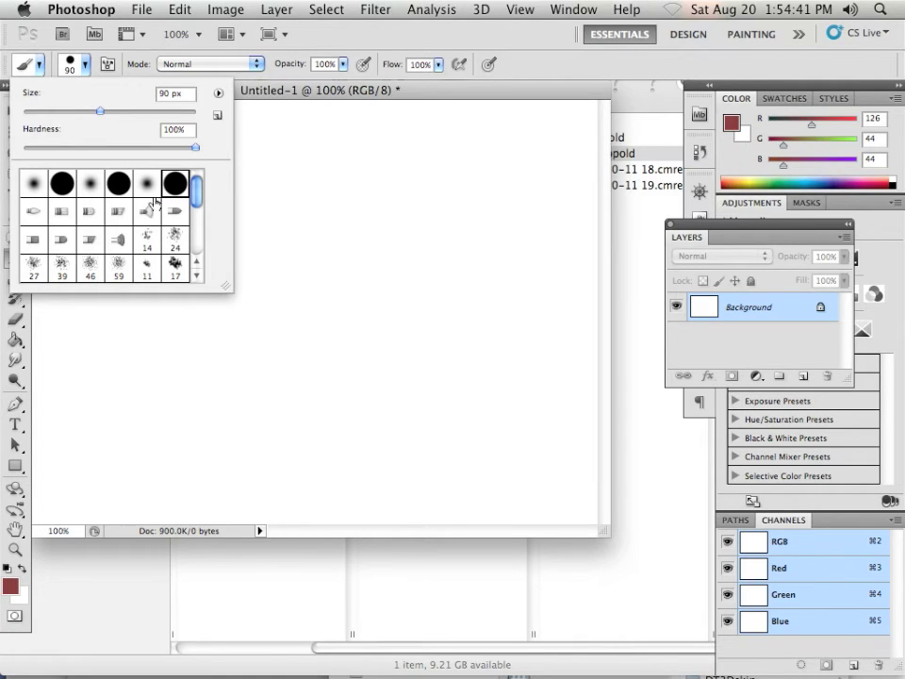
{"action": "left_click", "coordinate": [173, 240]}
{"action": "left_click", "coordinate": [312, 389]}
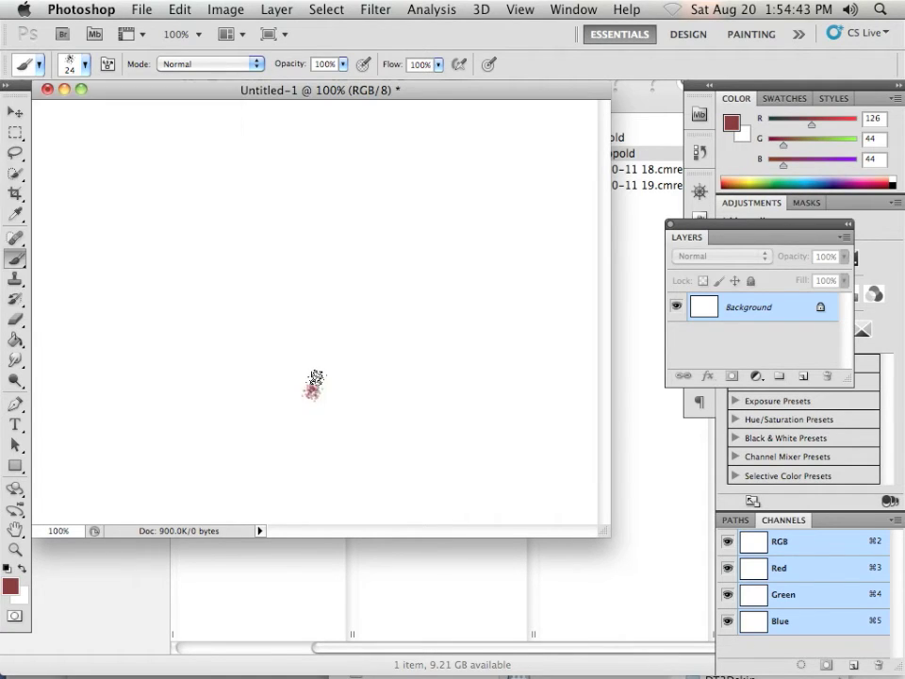
Enlarge the spatter brush to 250 px and stamp it in the middle of the canvas.
{"action": "key", "text": "bracketright"}
{"action": "key", "text": "bracketright"}
{"action": "key", "text": "bracketright"}
{"action": "key", "text": "bracketright"}
{"action": "key", "text": "bracketright"}
{"action": "key", "text": "bracketright"}
{"action": "key", "text": "bracketright"}
{"action": "key", "text": "bracketright"}
{"action": "key", "text": "bracketright"}
{"action": "key", "text": "bracketright"}
{"action": "key", "text": "bracketright"}
{"action": "key", "text": "bracketright"}
{"action": "key", "text": "bracketright"}
{"action": "key", "text": "bracketright"}
{"action": "left_click", "coordinate": [345, 325]}
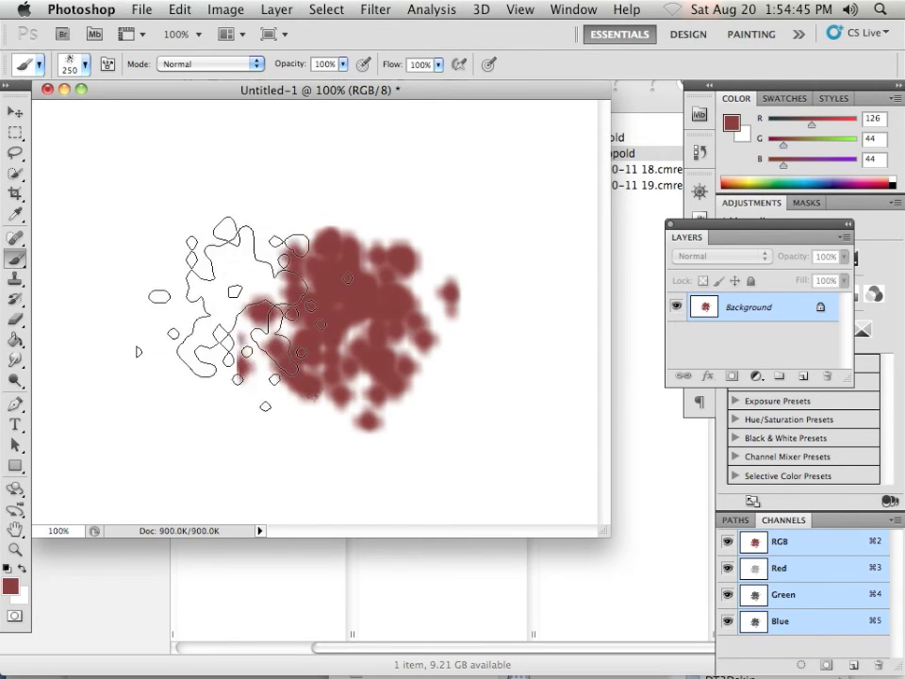
Reduce the spatter brush to 100 px, paint a stroke across the stamped marks and clear the canvas.
{"action": "key", "text": "bracketleft"}
{"action": "key", "text": "bracketleft"}
{"action": "key", "text": "bracketleft"}
{"action": "key", "text": "bracketleft"}
{"action": "key", "text": "bracketleft"}
{"action": "mouse_move", "coordinate": [226, 287]}
{"action": "left_mouse_down"}
{"action": "mouse_move", "coordinate": [173, 265]}
{"action": "mouse_move", "coordinate": [183, 401]}
{"action": "mouse_move", "coordinate": [259, 414]}
{"action": "mouse_move", "coordinate": [252, 377]}
{"action": "mouse_move", "coordinate": [236, 396]}
{"action": "mouse_move", "coordinate": [325, 410]}
{"action": "mouse_move", "coordinate": [404, 379]}
{"action": "mouse_move", "coordinate": [414, 364]}
{"action": "mouse_move", "coordinate": [178, 303]}
{"action": "mouse_move", "coordinate": [187, 263]}
{"action": "mouse_move", "coordinate": [171, 334]}
{"action": "mouse_move", "coordinate": [201, 227]}
{"action": "mouse_move", "coordinate": [309, 362]}
{"action": "mouse_move", "coordinate": [421, 302]}
{"action": "mouse_move", "coordinate": [380, 279]}
{"action": "left_mouse_up"}
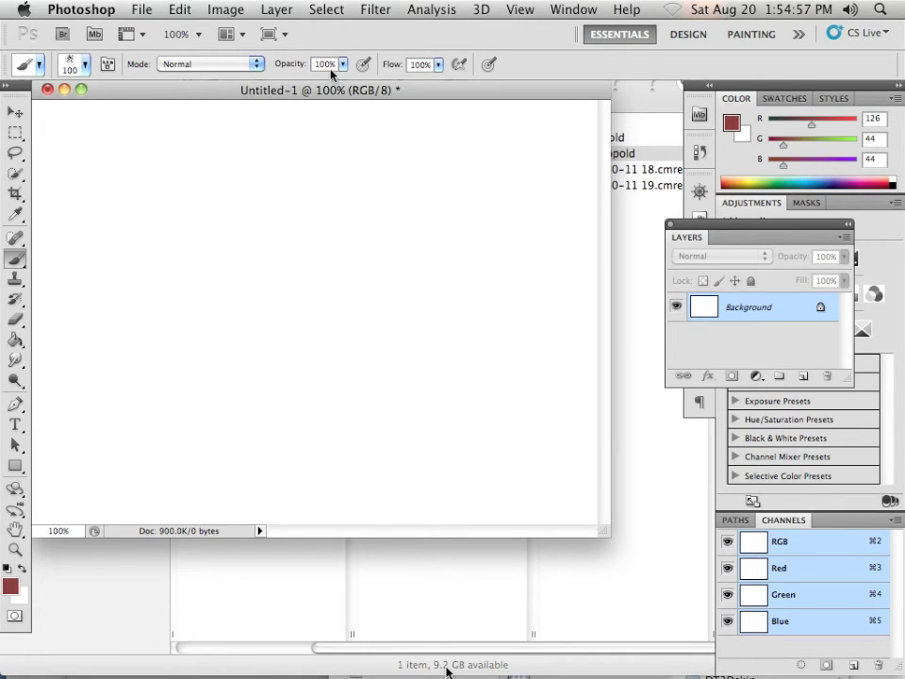
Switch from the spatter brush to the hard round preset at 100 px.
{"action": "left_click", "coordinate": [84, 65]}
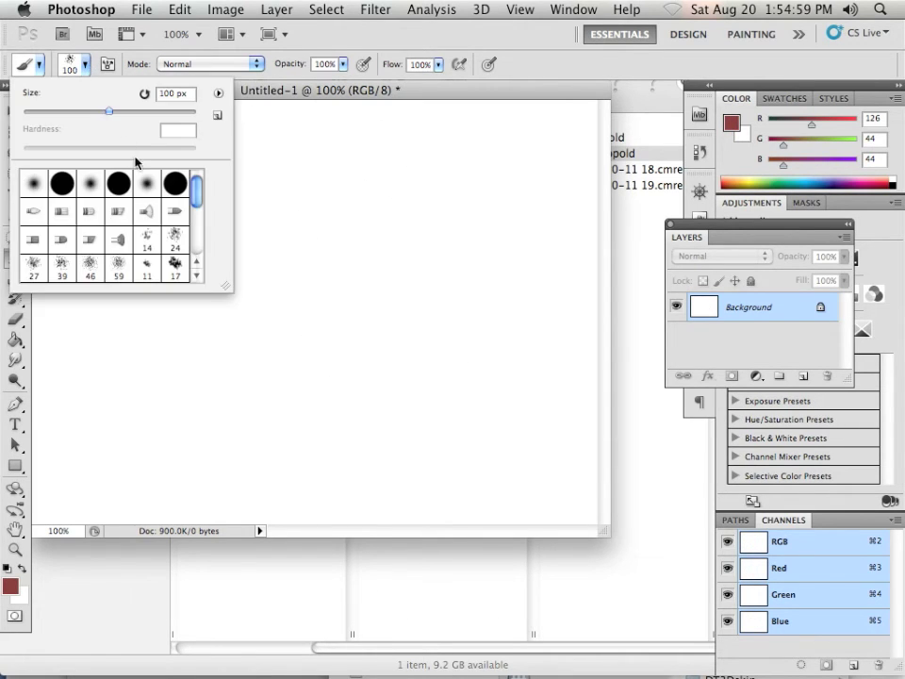
{"action": "left_click", "coordinate": [153, 183]}
{"action": "left_click", "coordinate": [180, 183]}
{"action": "left_click", "coordinate": [408, 40]}
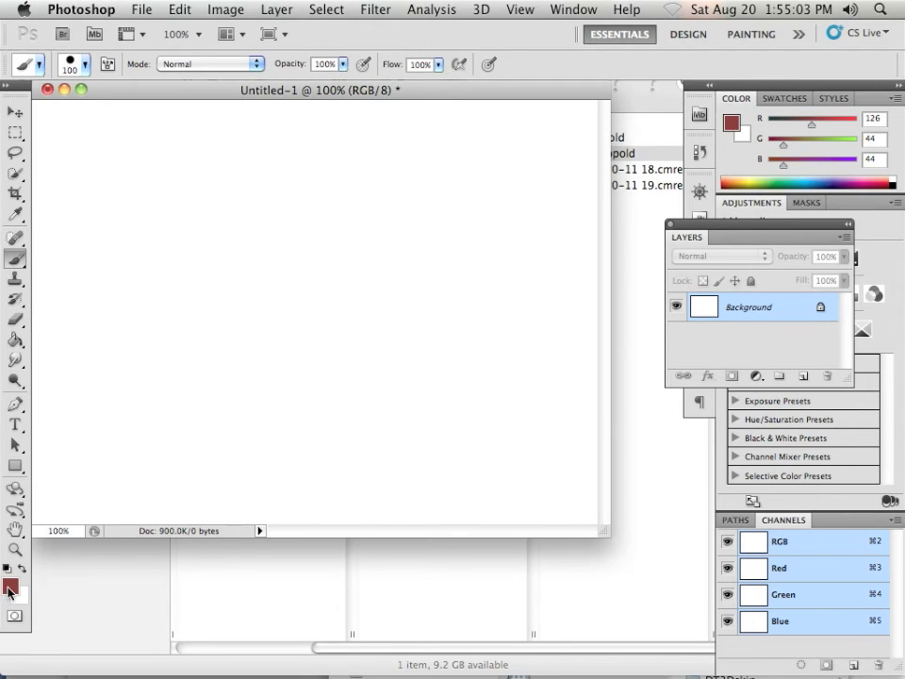
Lower the brush opacity to 41% and paint a broad diagonal stroke up across the canvas.
{"action": "left_click", "coordinate": [343, 64]}
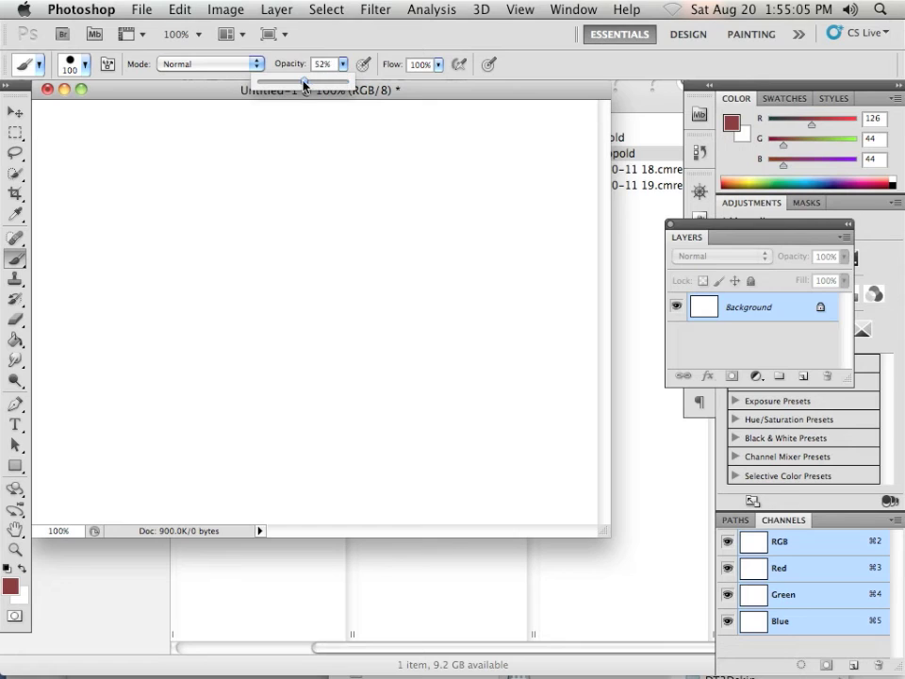
{"action": "left_click_drag", "start_coordinate": [303, 85], "coordinate": [293, 85]}
{"action": "left_click_drag", "start_coordinate": [151, 382], "coordinate": [298, 159]}
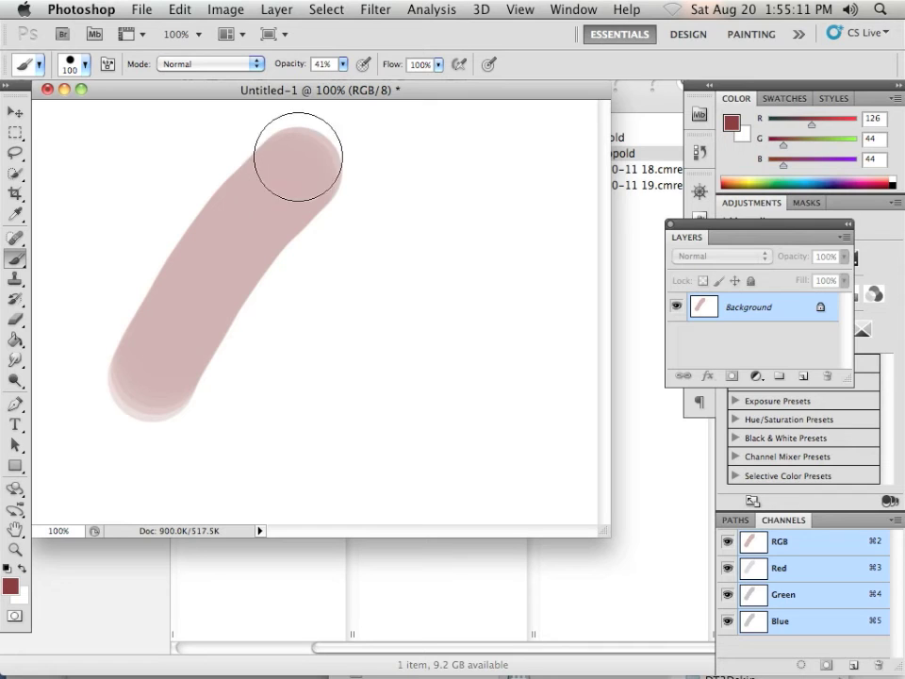
Paint two more broad diagonal strokes at 41% opacity, each partly overlapping the previous stroke.
{"action": "mouse_move", "coordinate": [184, 430]}
{"action": "left_mouse_down"}
{"action": "mouse_move", "coordinate": [217, 332]}
{"action": "mouse_move", "coordinate": [312, 199]}
{"action": "mouse_move", "coordinate": [341, 177]}
{"action": "left_mouse_up"}
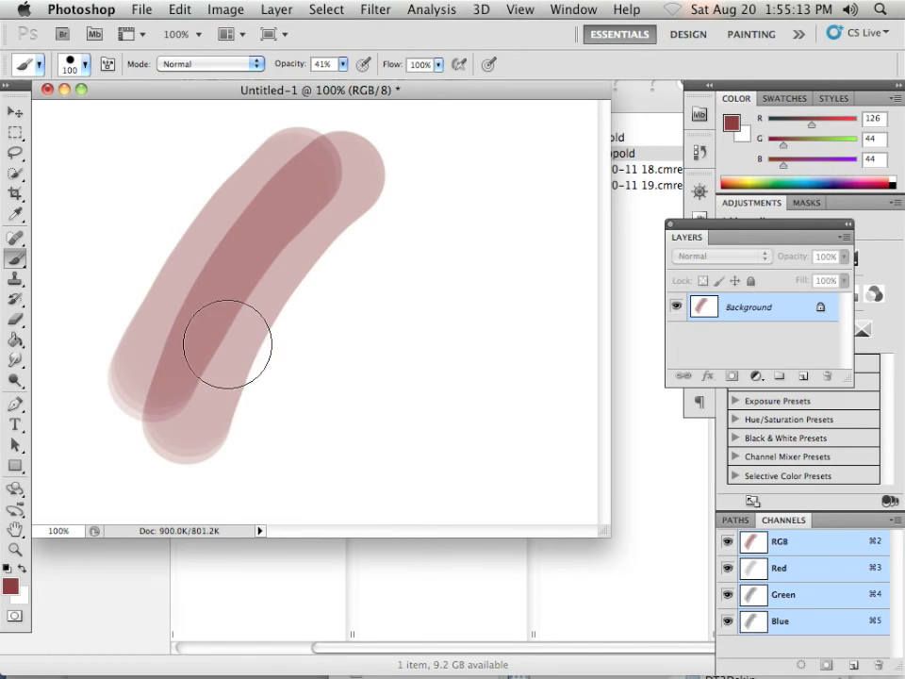
{"action": "mouse_move", "coordinate": [199, 412]}
{"action": "left_mouse_down"}
{"action": "mouse_move", "coordinate": [252, 281]}
{"action": "mouse_move", "coordinate": [376, 161]}
{"action": "mouse_move", "coordinate": [307, 234]}
{"action": "mouse_move", "coordinate": [335, 174]}
{"action": "left_mouse_up"}
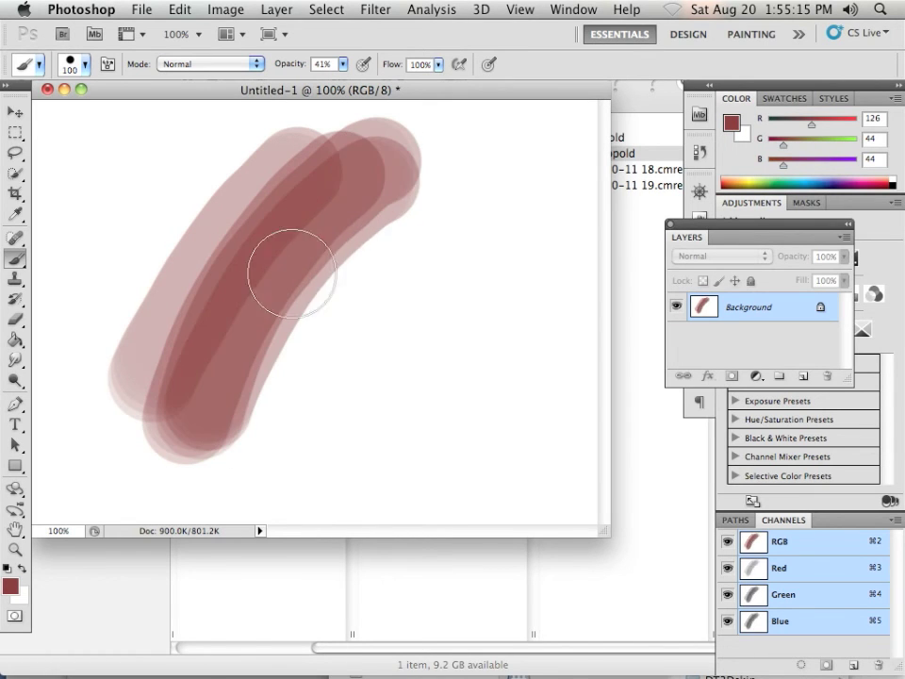
Reduce the hard round brush to 60 px and lower its flow to 25%.
{"action": "key", "text": "bracketleft"}
{"action": "key", "text": "bracketleft"}
{"action": "key", "text": "bracketleft"}
{"action": "key", "text": "bracketleft"}
{"action": "key", "text": "bracketleft"}
{"action": "key", "text": "bracketleft"}
{"action": "key", "text": "bracketleft"}
{"action": "key", "text": "bracketleft"}
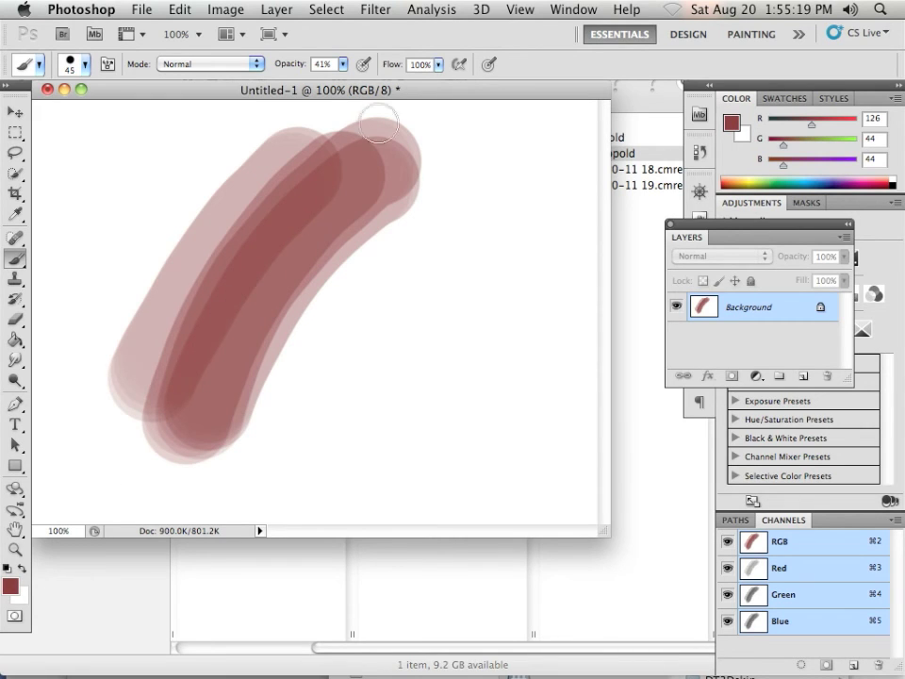
{"action": "left_click", "coordinate": [438, 66]}
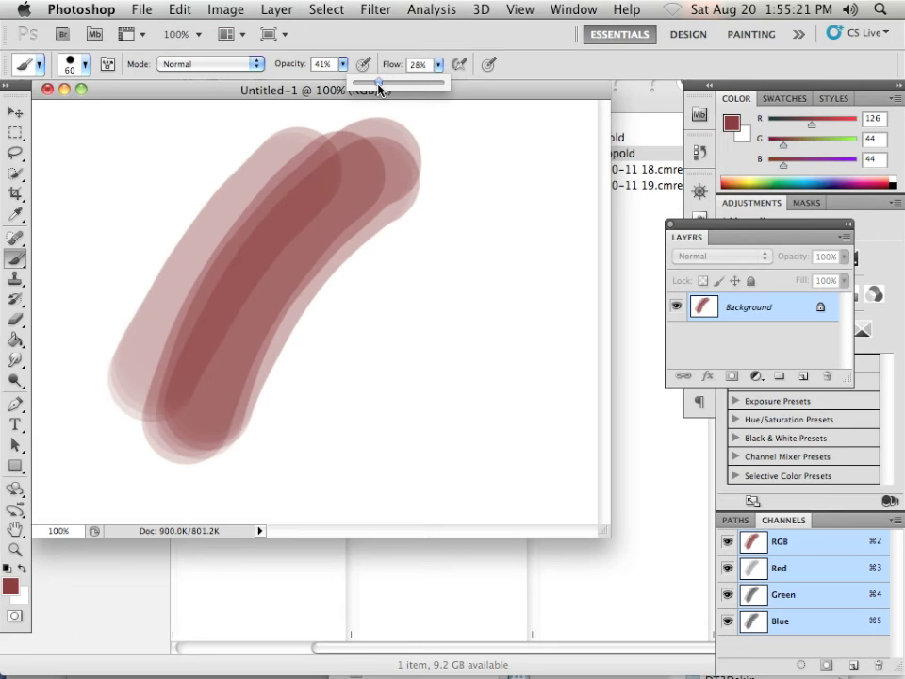
Paint overlapping diagonal strokes beside the dark band at 25% flow, first at 60 px and again with the brush at 25 px.
{"action": "mouse_move", "coordinate": [298, 441]}
{"action": "left_mouse_down"}
{"action": "mouse_move", "coordinate": [364, 345]}
{"action": "mouse_move", "coordinate": [462, 266]}
{"action": "mouse_move", "coordinate": [457, 276]}
{"action": "mouse_move", "coordinate": [483, 285]}
{"action": "mouse_move", "coordinate": [429, 335]}
{"action": "mouse_move", "coordinate": [342, 477]}
{"action": "left_mouse_up"}
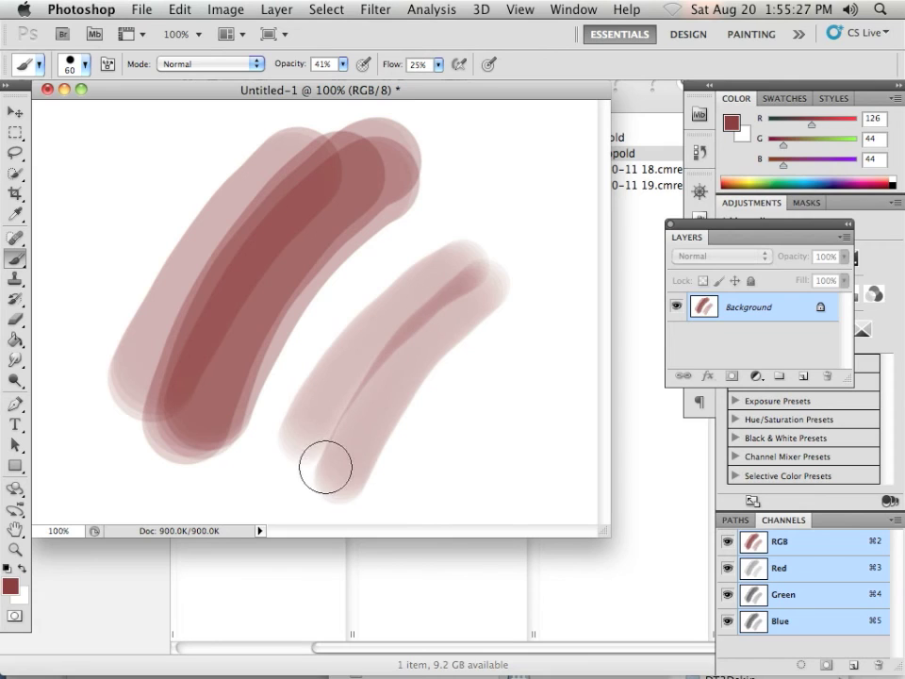
{"action": "left_click_drag", "start_coordinate": [412, 354], "coordinate": [304, 440]}
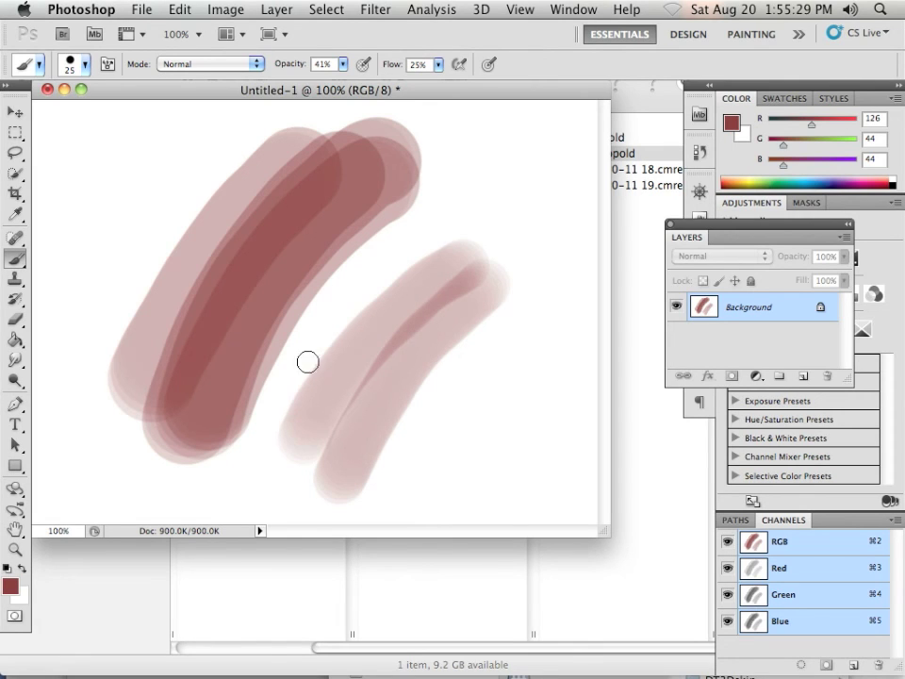
{"action": "mouse_move", "coordinate": [308, 361]}
{"action": "left_mouse_down"}
{"action": "mouse_move", "coordinate": [434, 237]}
{"action": "mouse_move", "coordinate": [462, 227]}
{"action": "mouse_move", "coordinate": [407, 263]}
{"action": "mouse_move", "coordinate": [308, 392]}
{"action": "left_mouse_up"}
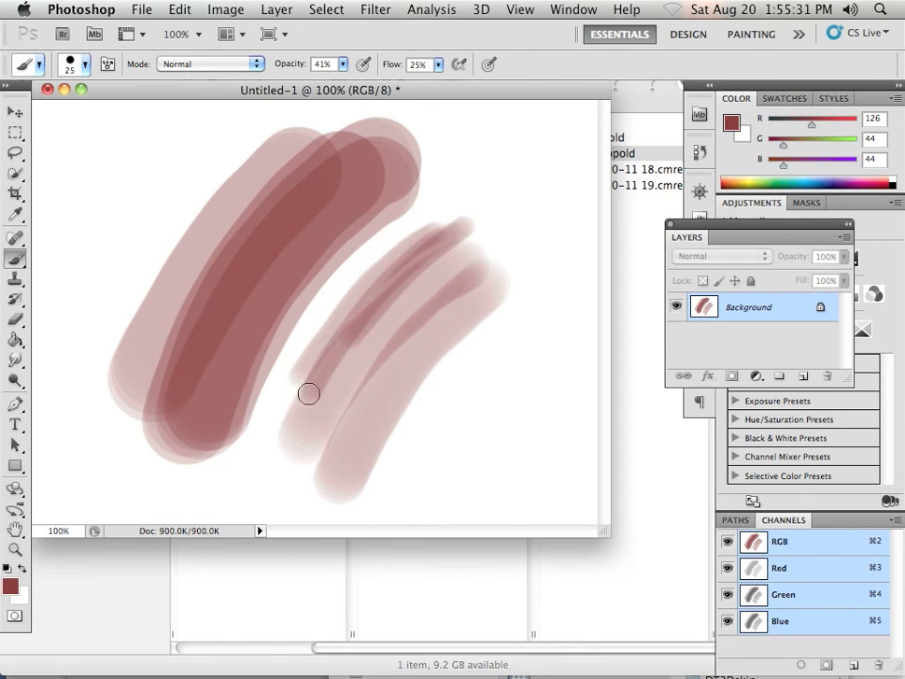
{"action": "mouse_move", "coordinate": [425, 236]}
{"action": "left_mouse_down"}
{"action": "mouse_move", "coordinate": [299, 375]}
{"action": "mouse_move", "coordinate": [268, 389]}
{"action": "left_mouse_up"}
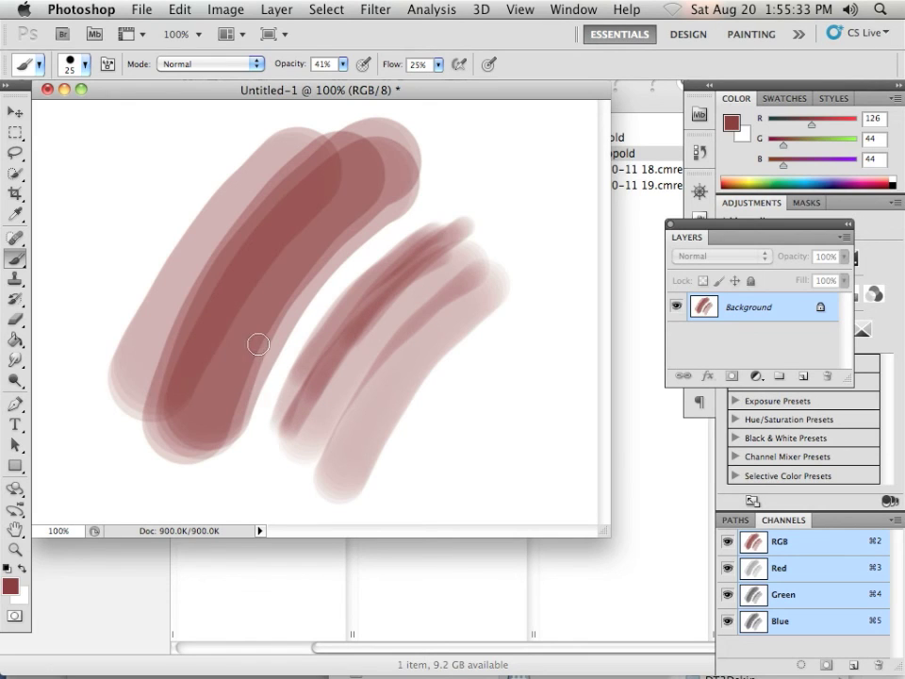
Switch to a soft round preset, enlarge it to 60 px and paint overlapping soft strokes in the canvas's lower-right area.
{"action": "left_click", "coordinate": [86, 66]}
{"action": "left_click", "coordinate": [146, 184]}
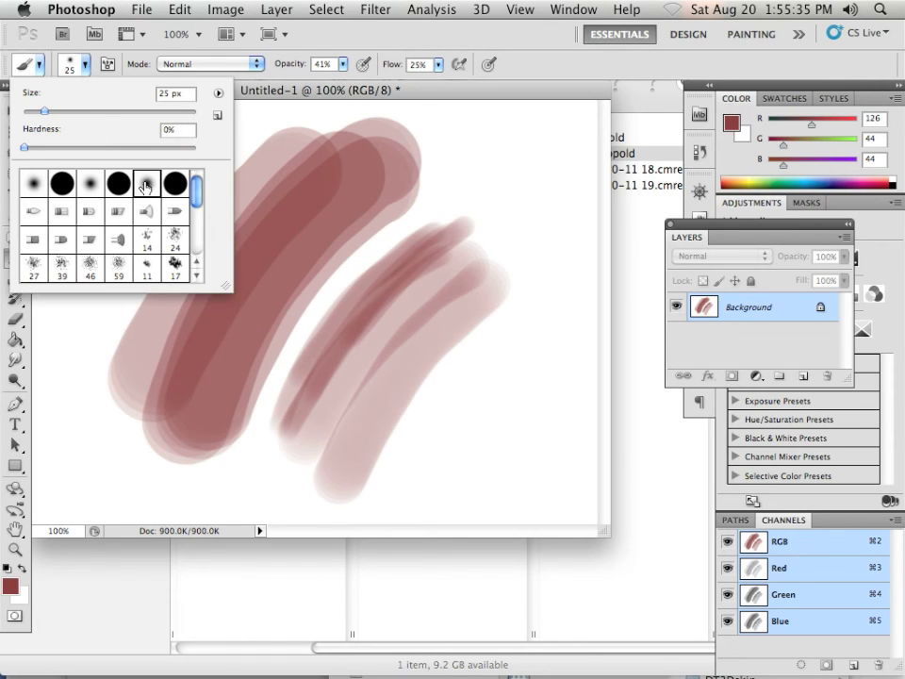
{"action": "left_click", "coordinate": [416, 65]}
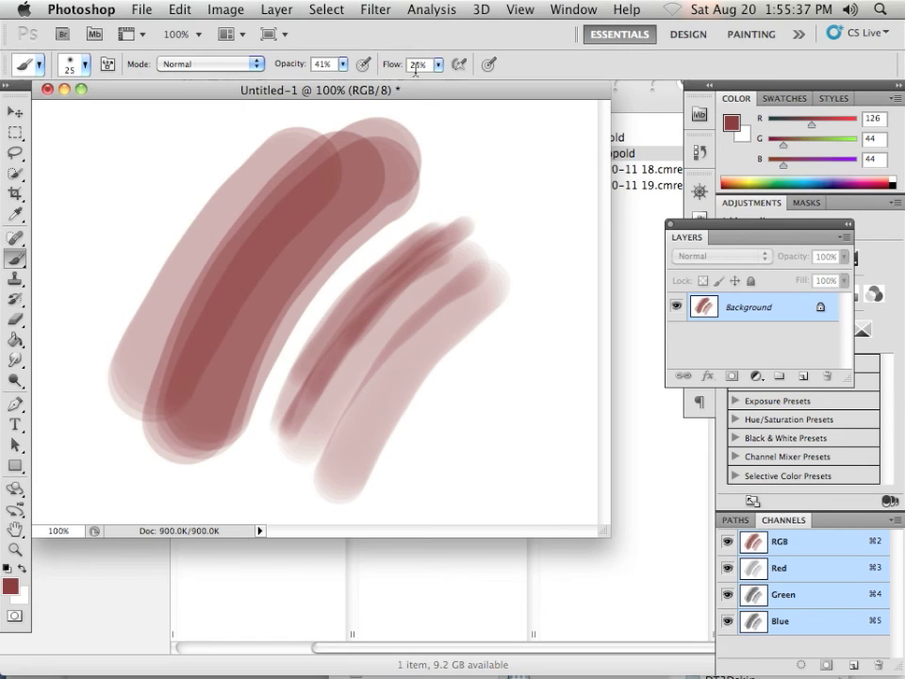
{"action": "left_click_drag", "start_coordinate": [439, 450], "coordinate": [542, 321]}
{"action": "left_click_drag", "start_coordinate": [463, 435], "coordinate": [532, 356]}
{"action": "left_click_drag", "start_coordinate": [465, 442], "coordinate": [563, 335]}
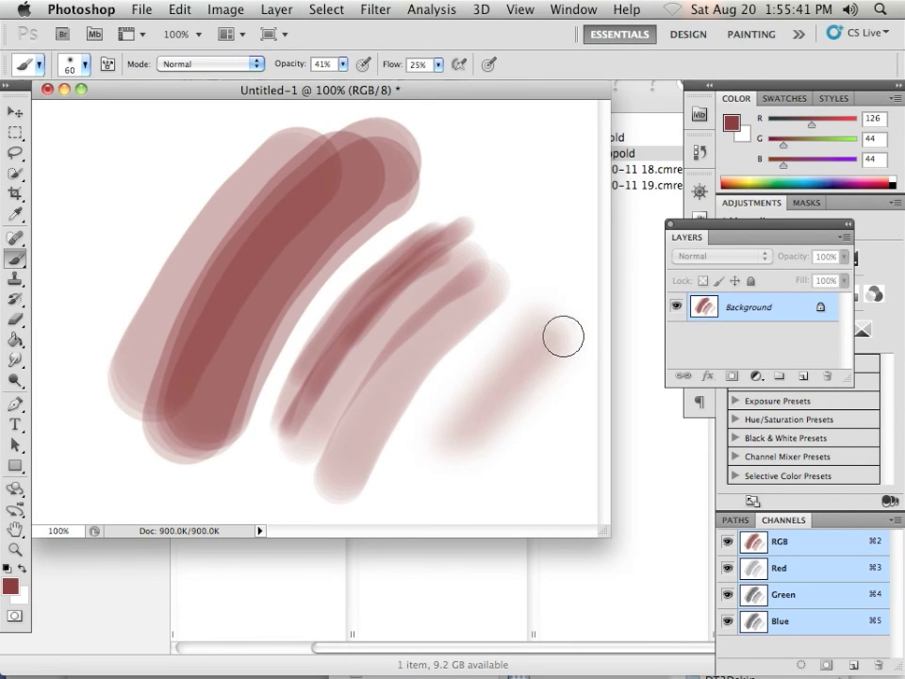
{"action": "mouse_move", "coordinate": [482, 464]}
{"action": "left_mouse_down"}
{"action": "mouse_move", "coordinate": [562, 360]}
{"action": "mouse_move", "coordinate": [487, 461]}
{"action": "mouse_move", "coordinate": [550, 396]}
{"action": "mouse_move", "coordinate": [528, 426]}
{"action": "mouse_move", "coordinate": [463, 409]}
{"action": "mouse_move", "coordinate": [466, 334]}
{"action": "mouse_move", "coordinate": [364, 501]}
{"action": "mouse_move", "coordinate": [436, 312]}
{"action": "mouse_move", "coordinate": [427, 304]}
{"action": "mouse_move", "coordinate": [350, 410]}
{"action": "left_mouse_up"}
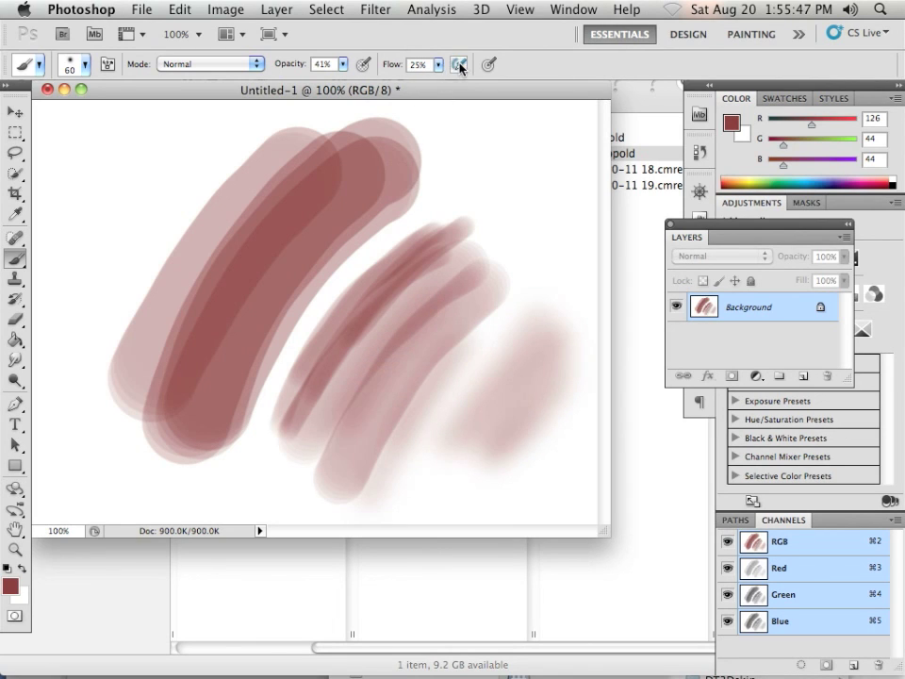
Turn on the brush's airbrush mode and paint soft marks from the canvas's upper right down over the thin strokes.
{"action": "left_click", "coordinate": [460, 66]}
{"action": "mouse_move", "coordinate": [481, 147]}
{"action": "left_mouse_down"}
{"action": "mouse_move", "coordinate": [507, 188]}
{"action": "mouse_move", "coordinate": [509, 156]}
{"action": "mouse_move", "coordinate": [525, 215]}
{"action": "mouse_move", "coordinate": [500, 222]}
{"action": "mouse_move", "coordinate": [435, 331]}
{"action": "mouse_move", "coordinate": [477, 269]}
{"action": "mouse_move", "coordinate": [353, 393]}
{"action": "mouse_move", "coordinate": [493, 267]}
{"action": "mouse_move", "coordinate": [418, 319]}
{"action": "mouse_move", "coordinate": [377, 377]}
{"action": "left_mouse_up"}
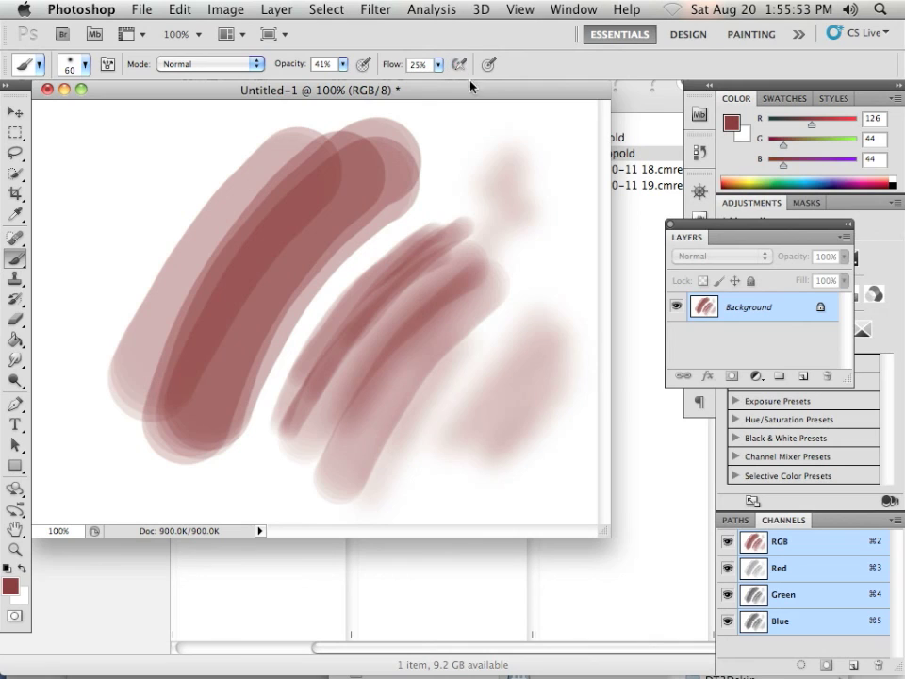